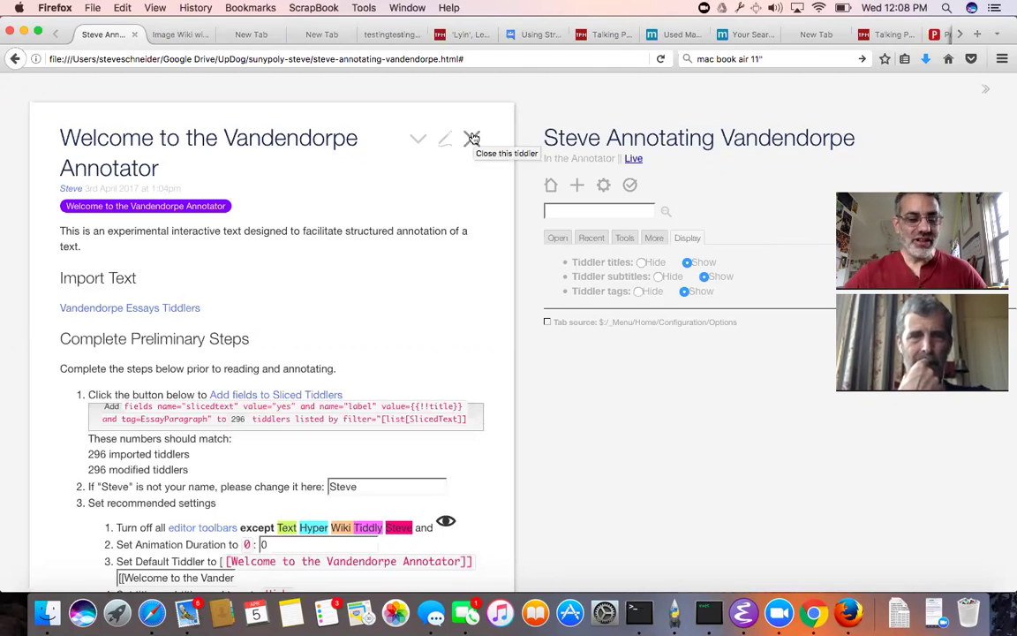
pyautogui.scroll(-5, 424, 265)
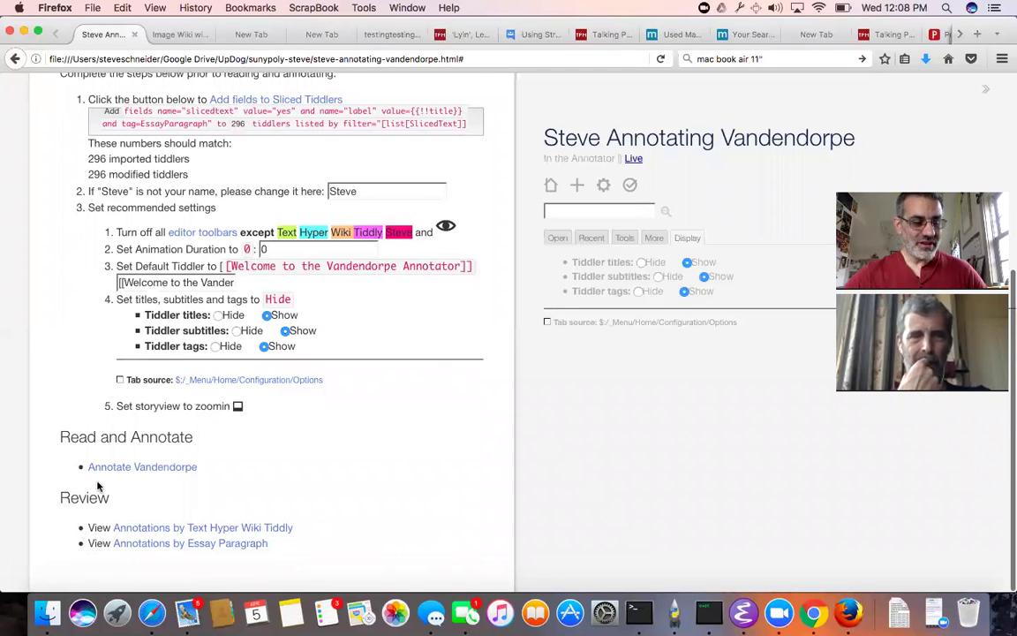
pyautogui.click(135, 466)
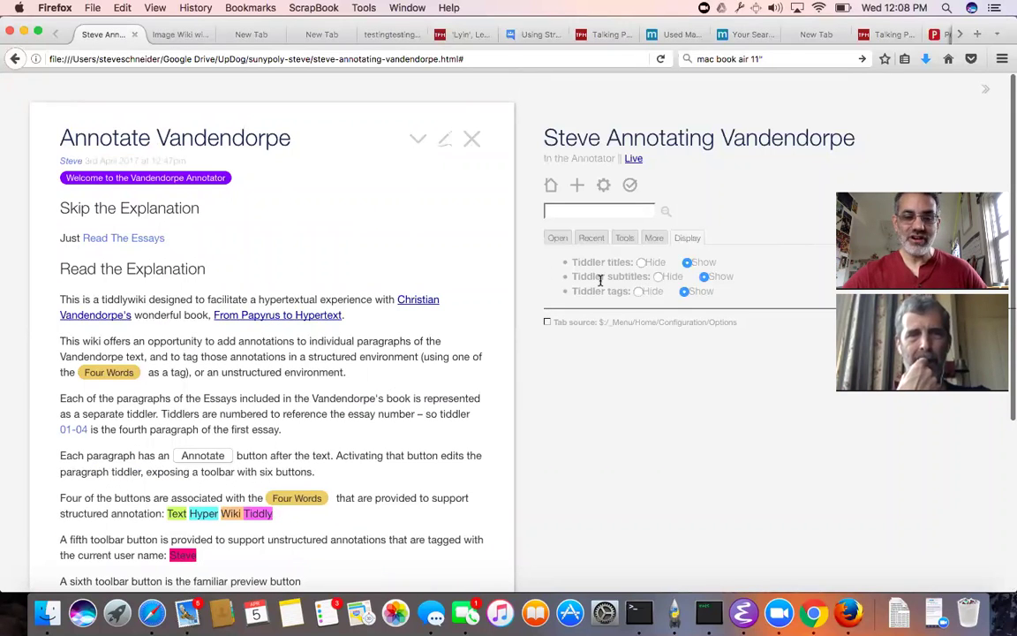
pyautogui.click(550, 187)
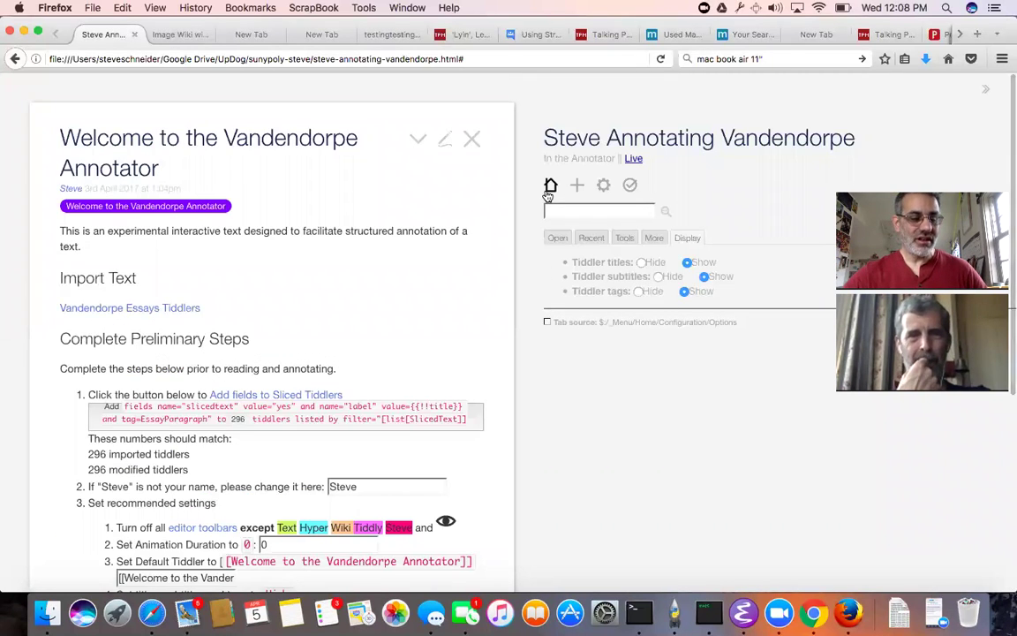
# Step: Set tiddler titles, subtitles and tags to Hide and switch the storyview to zoomin in the preliminary steps
pyautogui.scroll(-5, 346, 366)
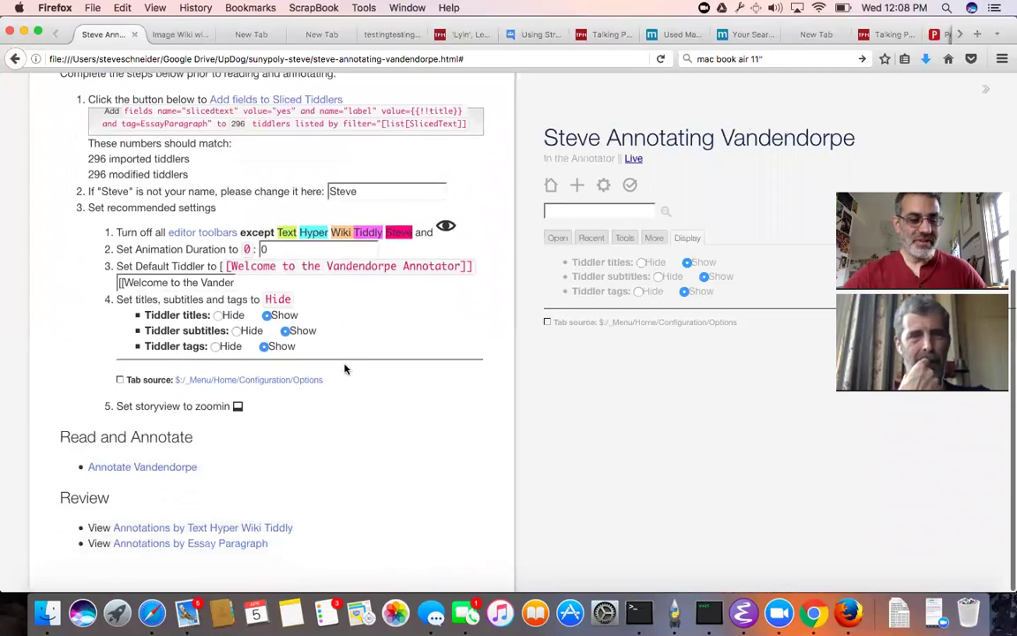
pyautogui.click(218, 316)
pyautogui.click(237, 331)
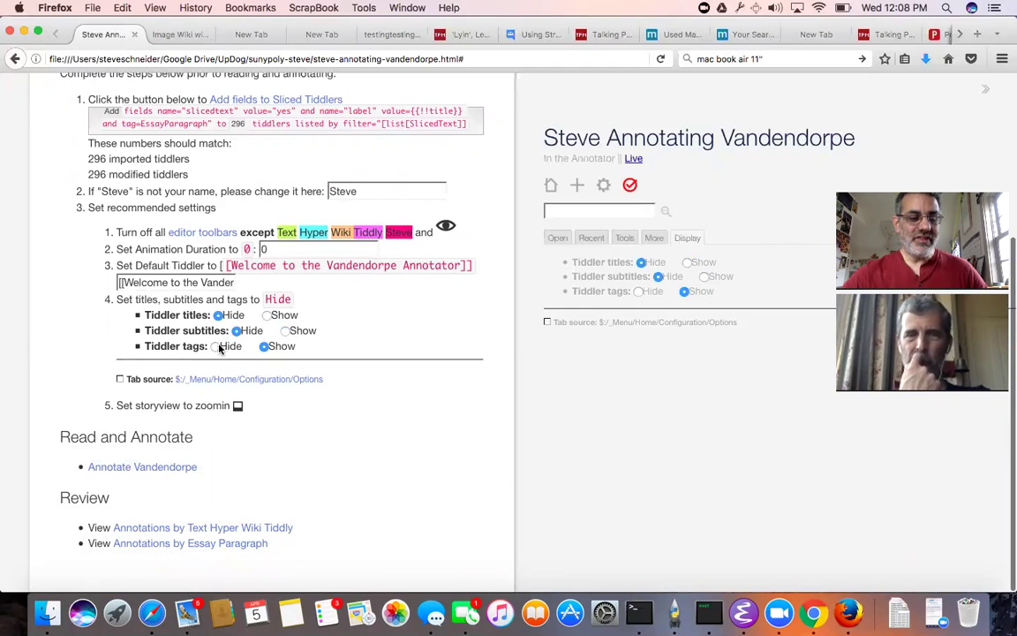
pyautogui.click(215, 346)
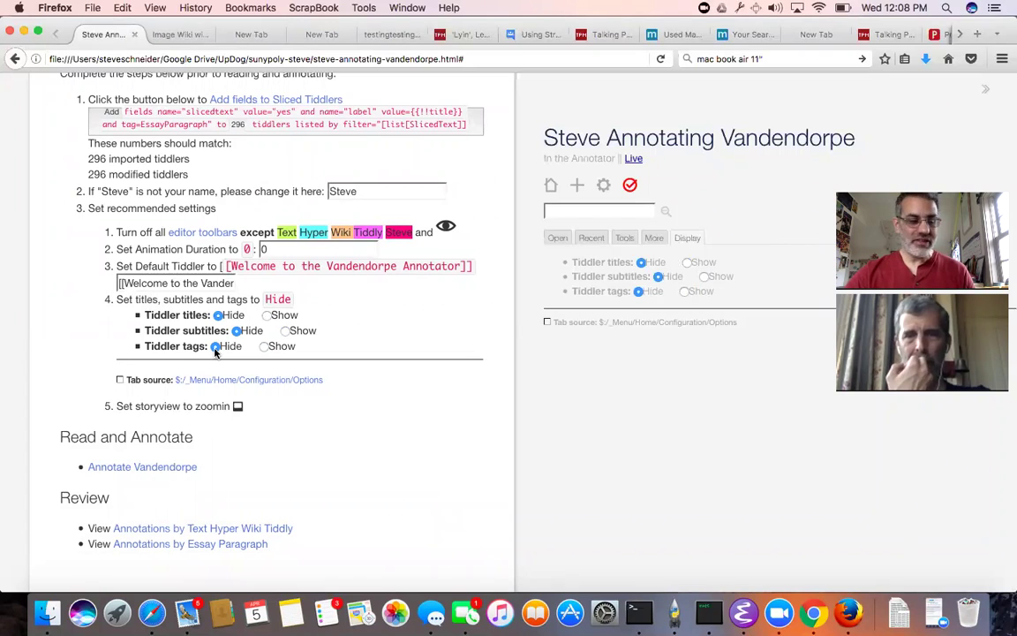
pyautogui.click(240, 413)
pyautogui.click(272, 464)
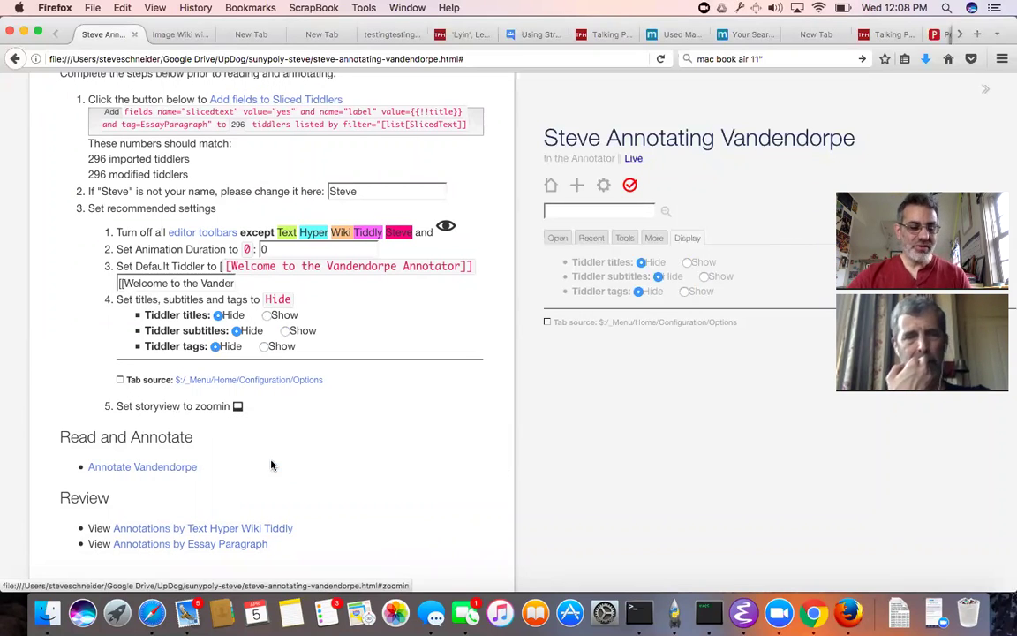
# Step: Go through Annotate Vandendorpe to the essay list, open Essay 10: Filters in Reading, and save the wiki
pyautogui.click(174, 471)
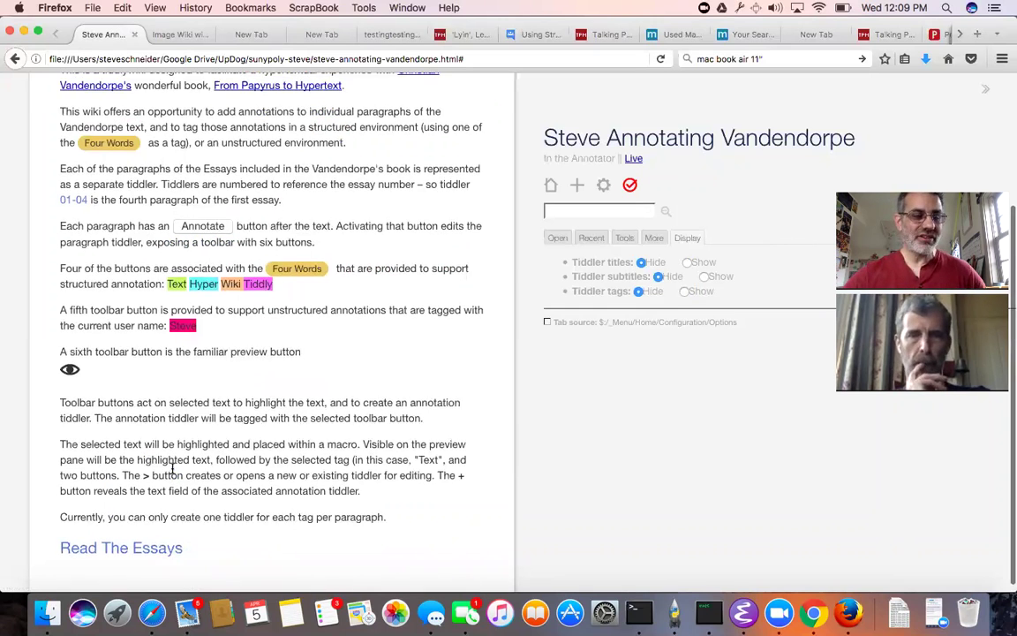
pyautogui.scroll(2, 265, 468)
pyautogui.scroll(-2, 170, 469)
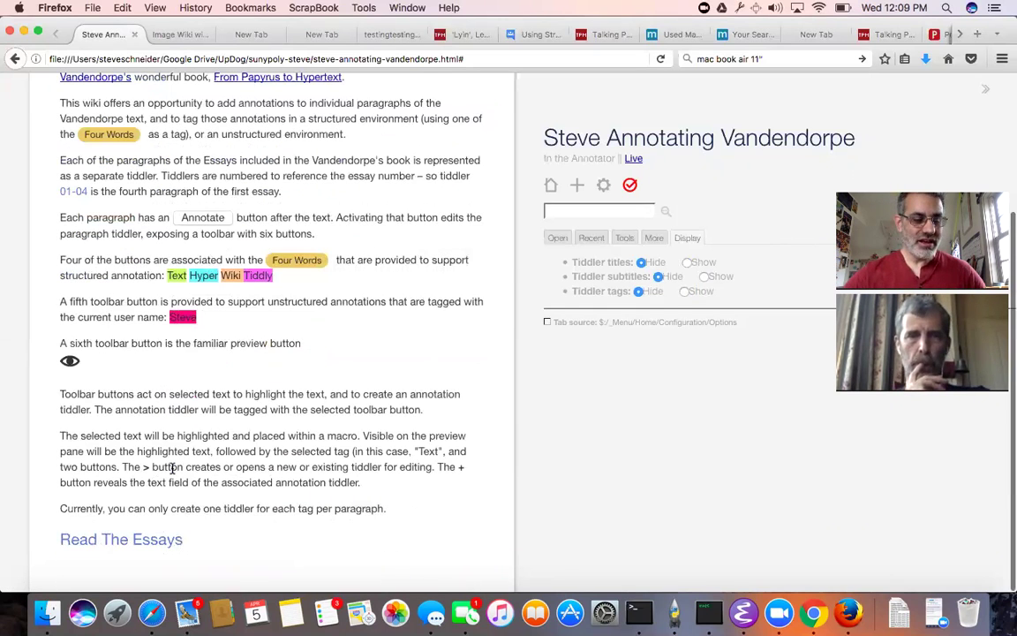
pyautogui.click(144, 542)
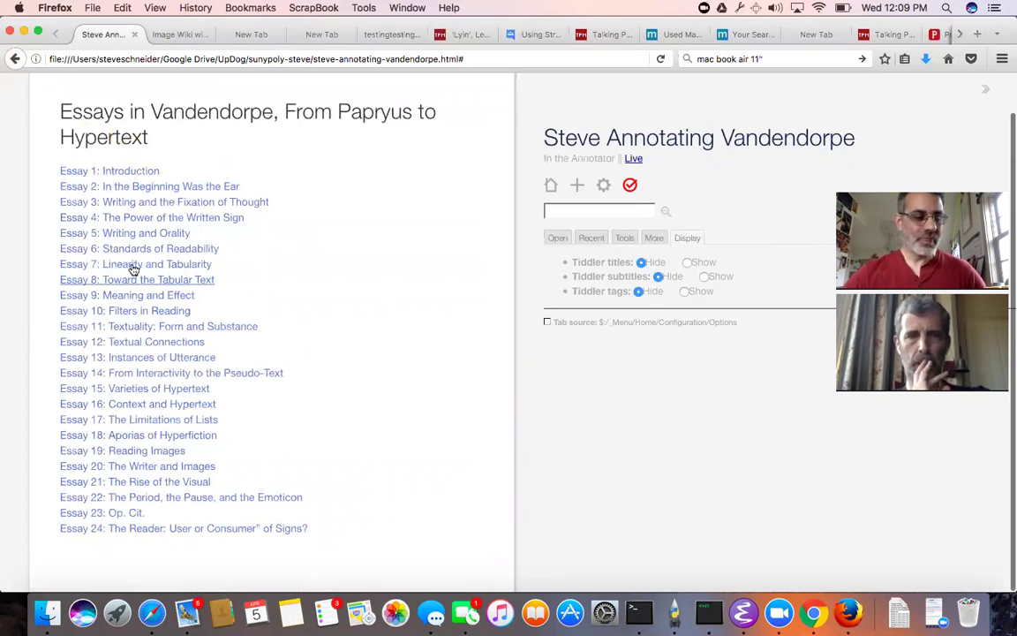
pyautogui.click(146, 315)
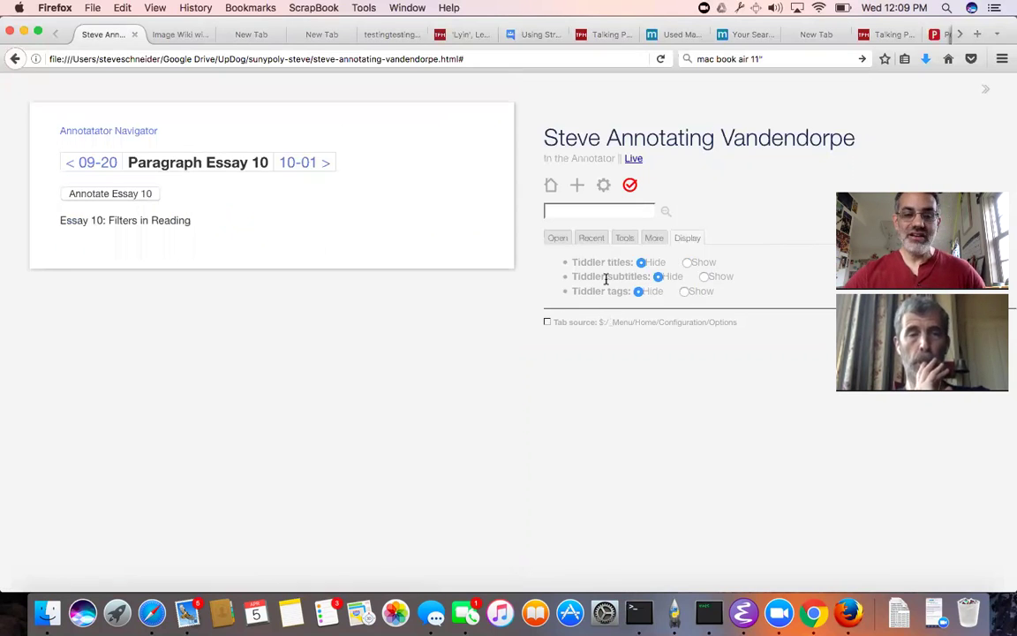
pyautogui.click(630, 186)
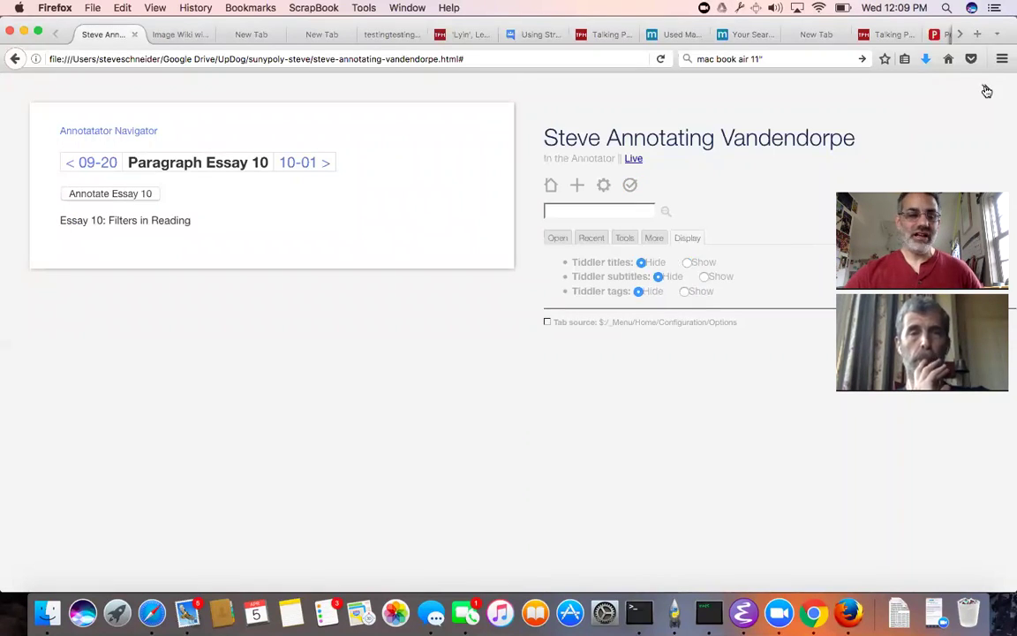
# Step: Hide the wiki's sidebar and narrow the browser window to about half the screen width
pyautogui.click(987, 91)
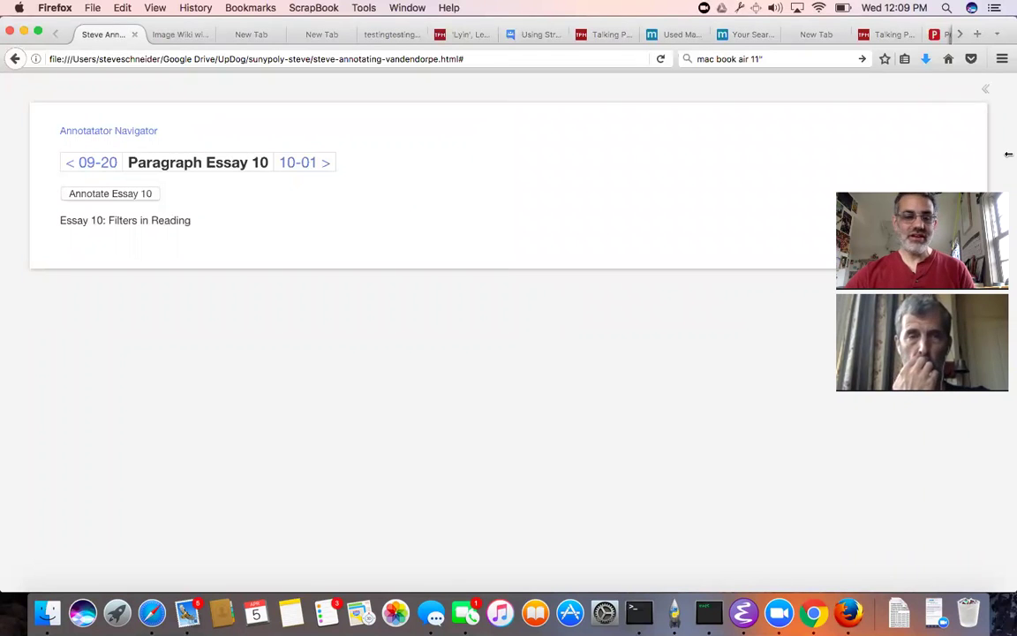
pyautogui.moveTo(1009, 154); pyautogui.dragTo(381, 216)
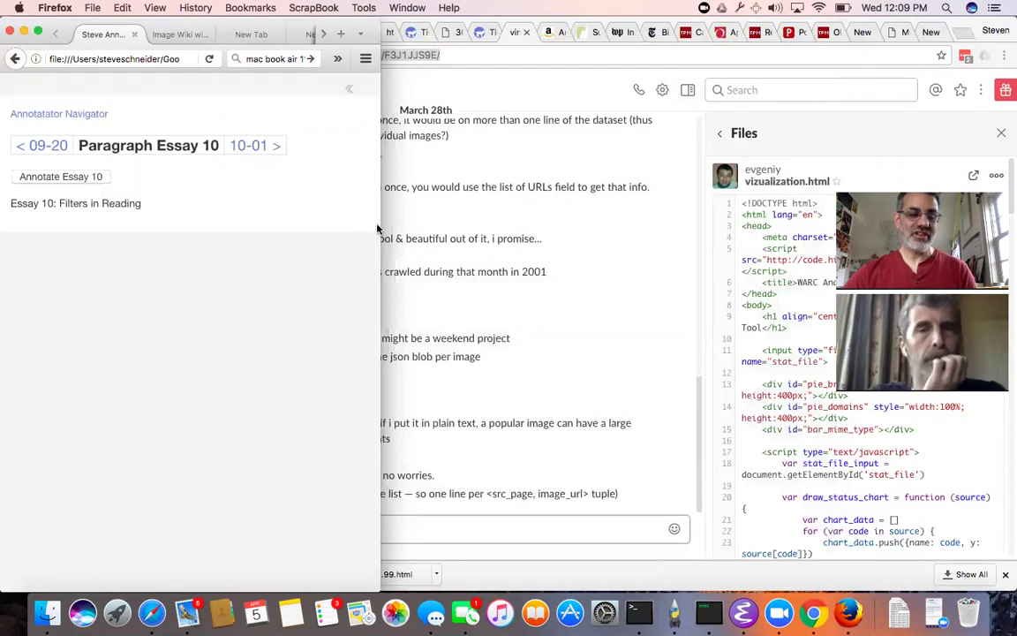
pyautogui.moveTo(380, 322); pyautogui.dragTo(552, 318)
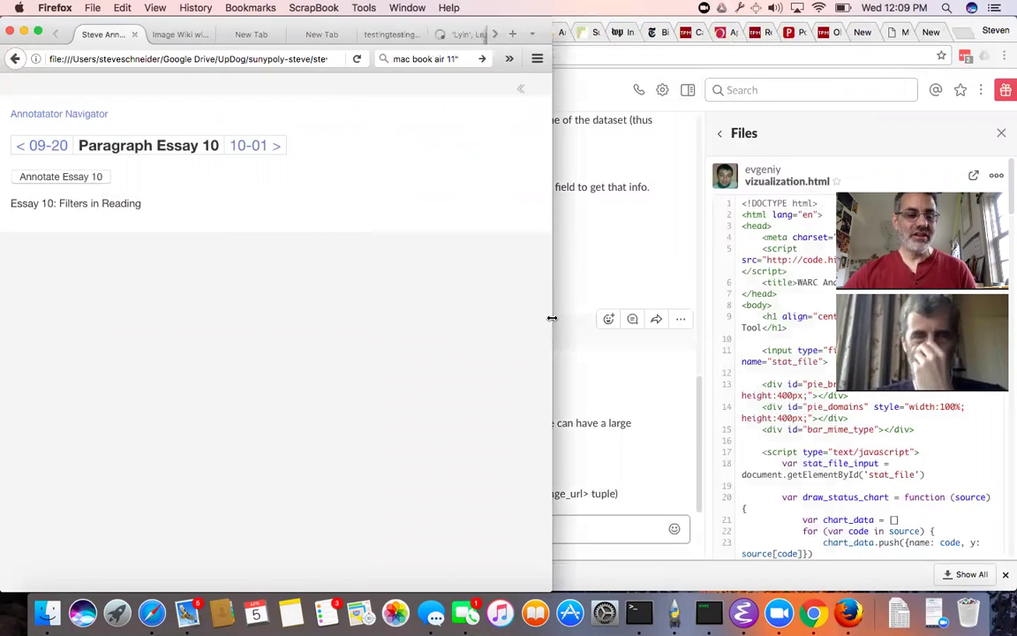
# Step: Advance from the Essay 10 title to paragraph 10-02 and open that paragraph for annotation
pyautogui.click(253, 146)
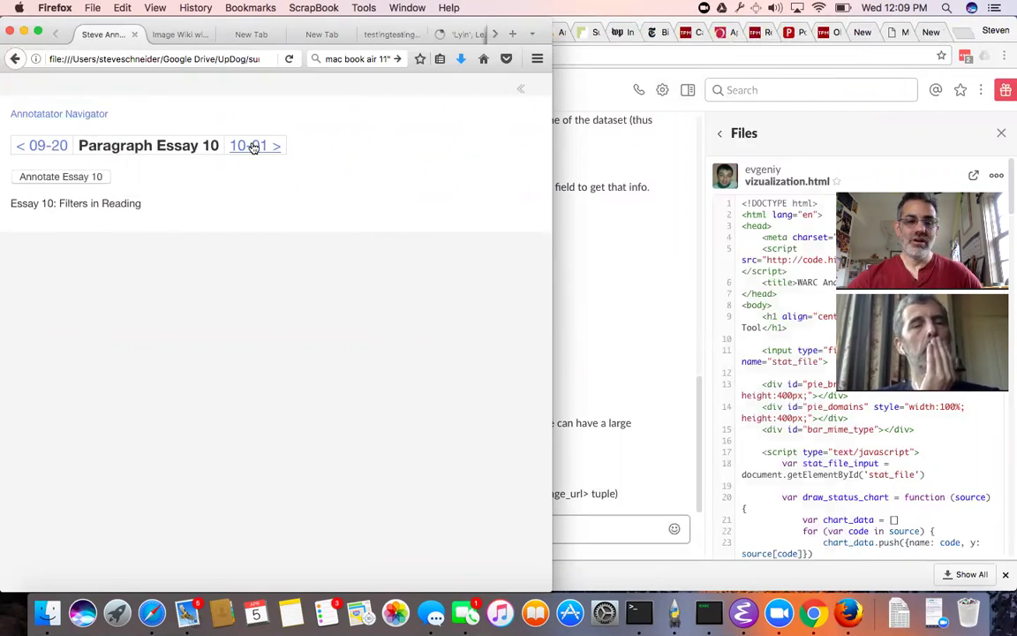
pyautogui.click(254, 146)
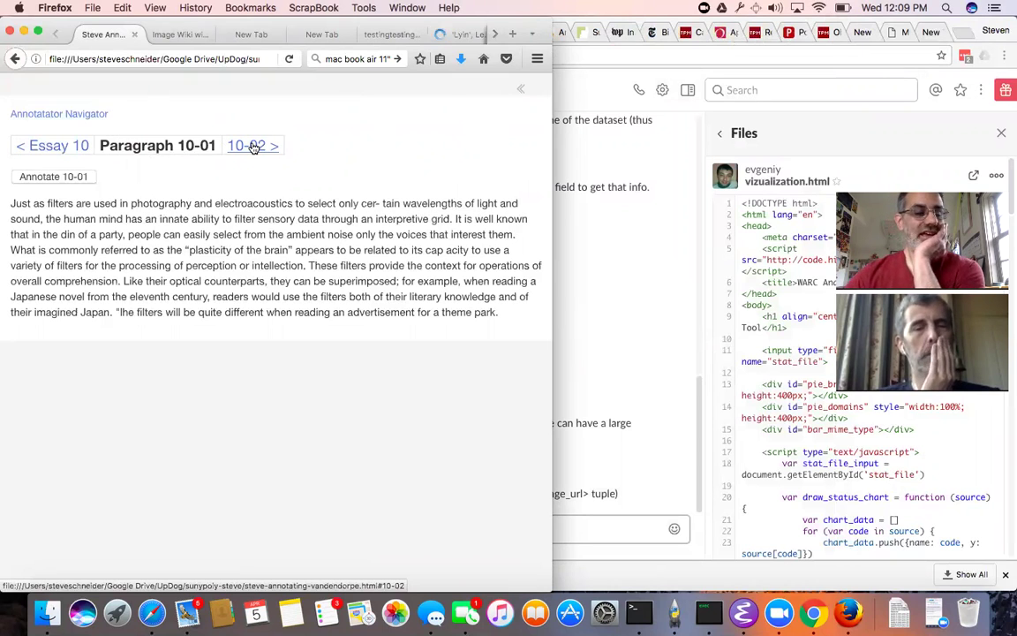
pyautogui.click(253, 146)
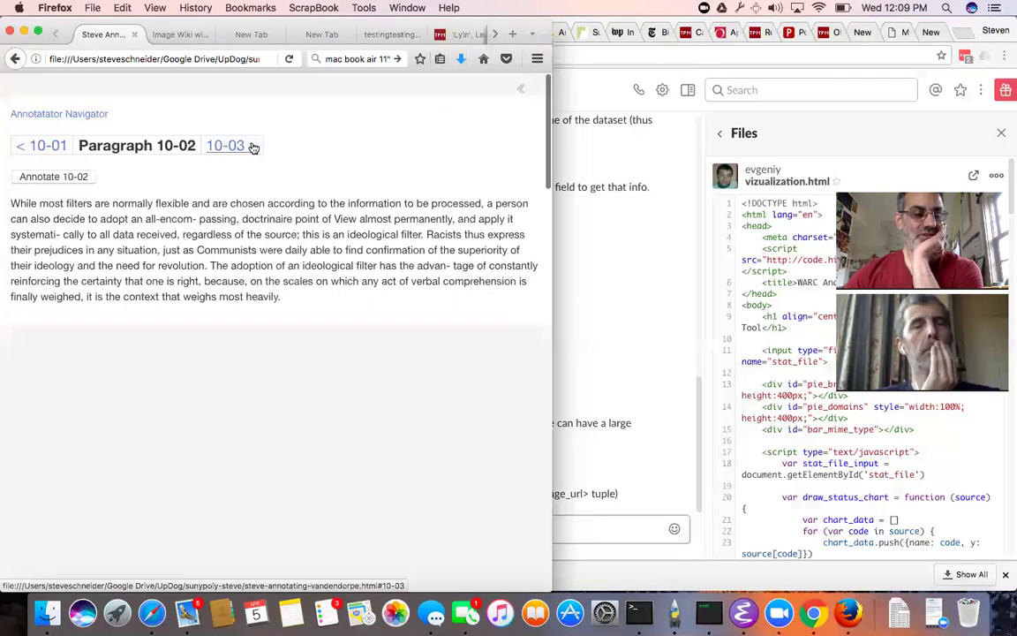
pyautogui.click(68, 183)
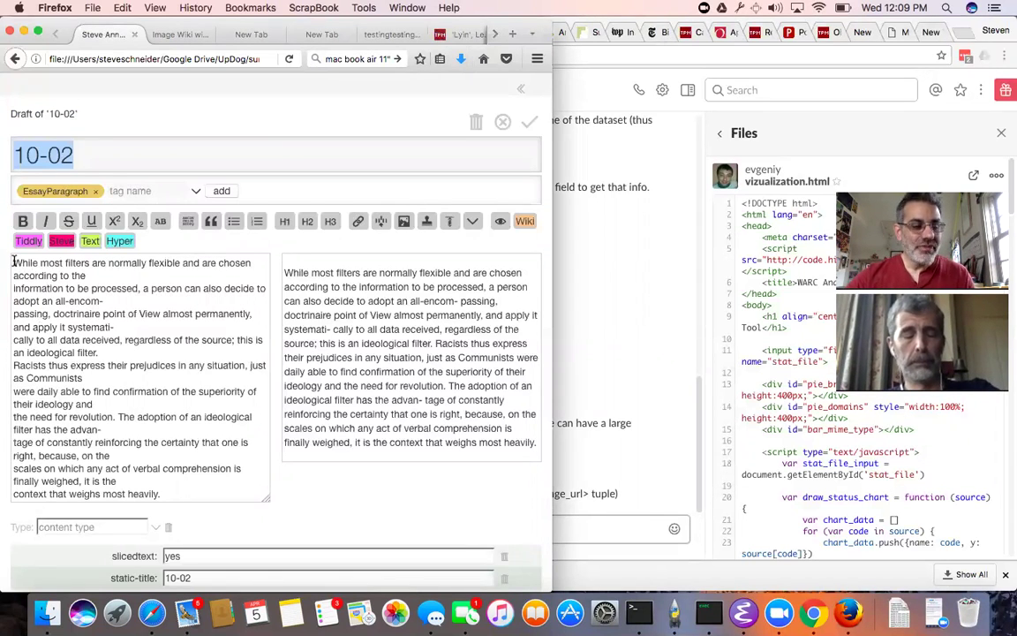
# Step: Mark the passage "While most filters are normally flexible and are chosen according to the information to be processed," as a Hyper annotation
pyautogui.moveTo(14, 262); pyautogui.dragTo(140, 289)
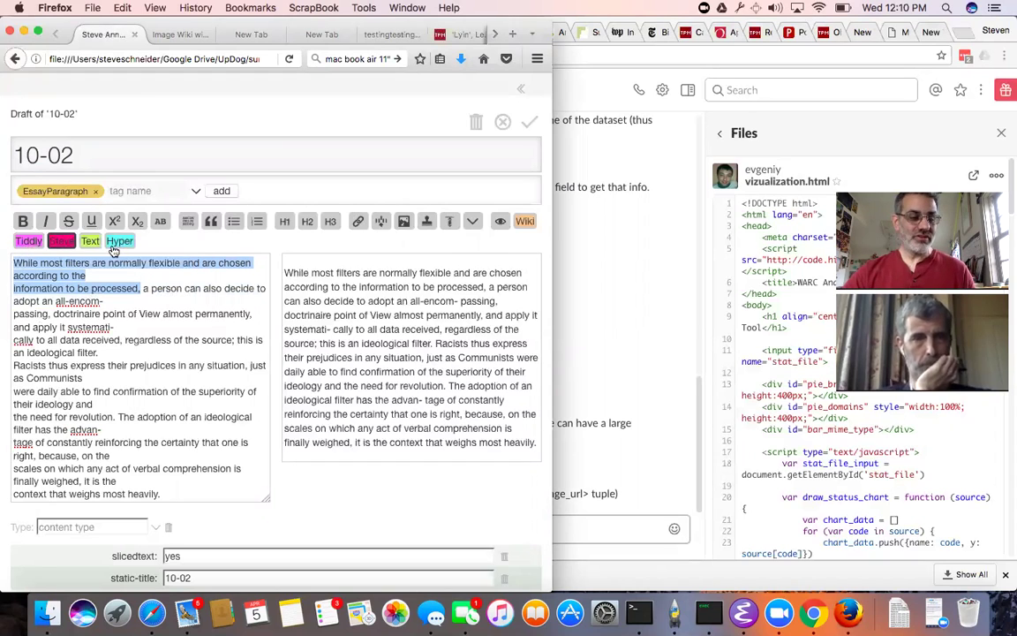
pyautogui.click(531, 218)
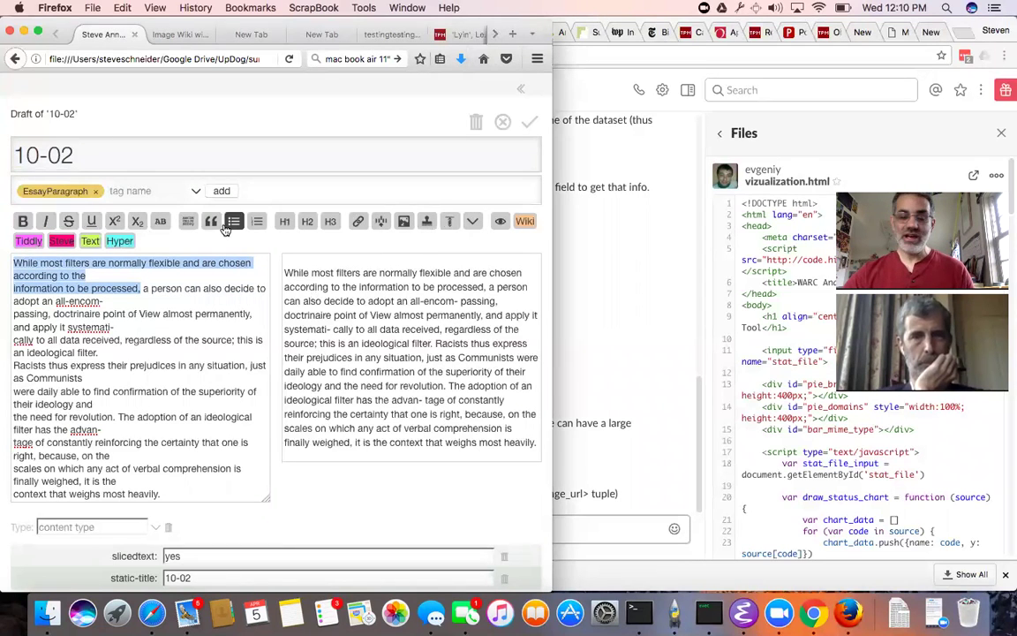
pyautogui.click(121, 242)
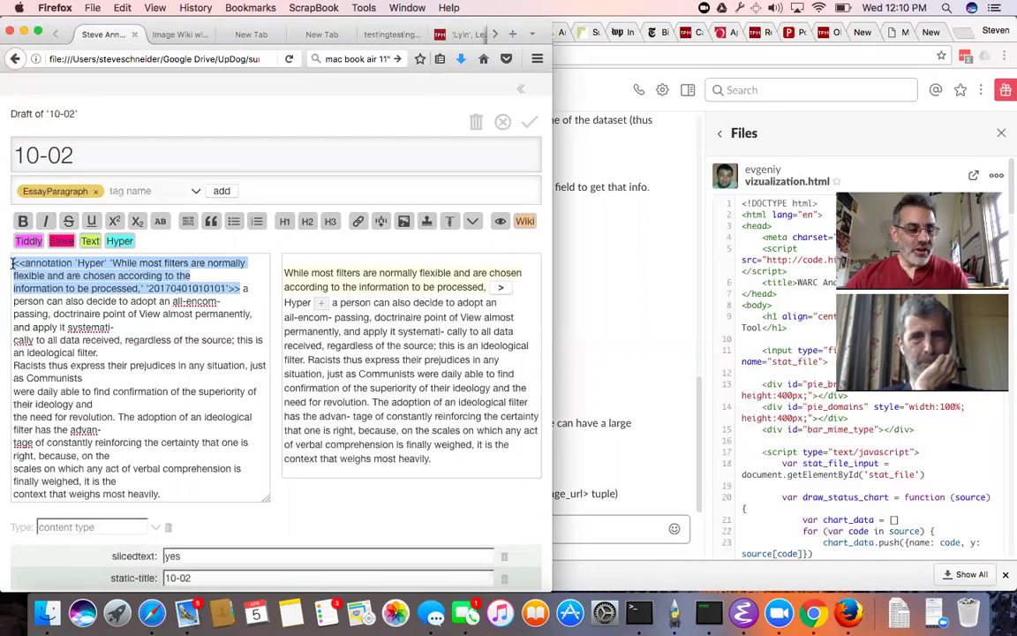
# Step: Examine the annotation macro around the marked passage, including its name and timestamp
pyautogui.moveTo(14, 263)
pyautogui.mouseDown()
pyautogui.moveTo(104, 263)
pyautogui.moveTo(87, 264)
pyautogui.mouseUp()
pyautogui.click(86, 263)
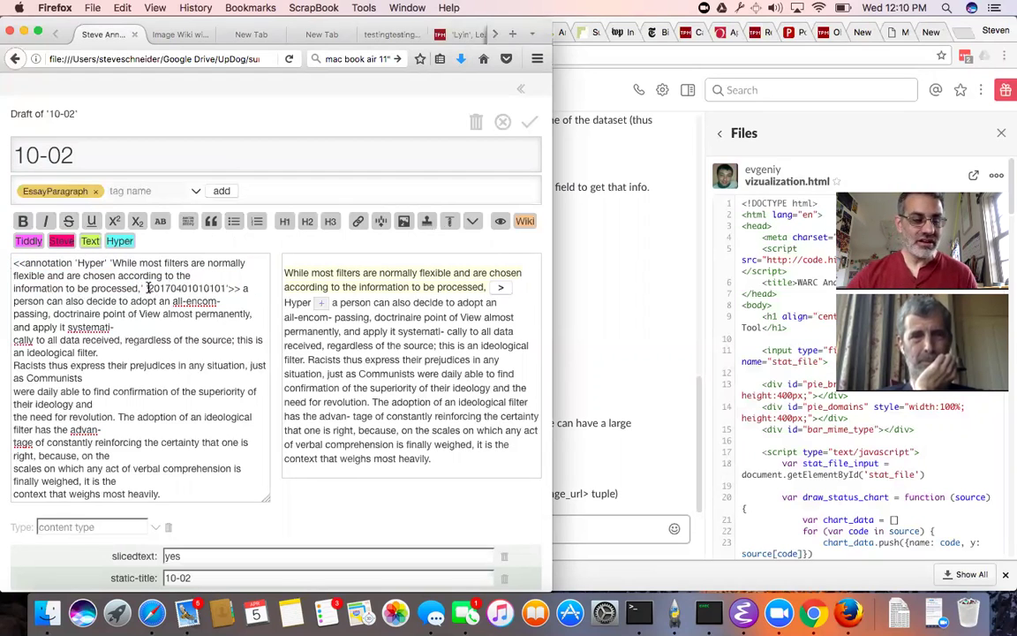
pyautogui.doubleClick(225, 288)
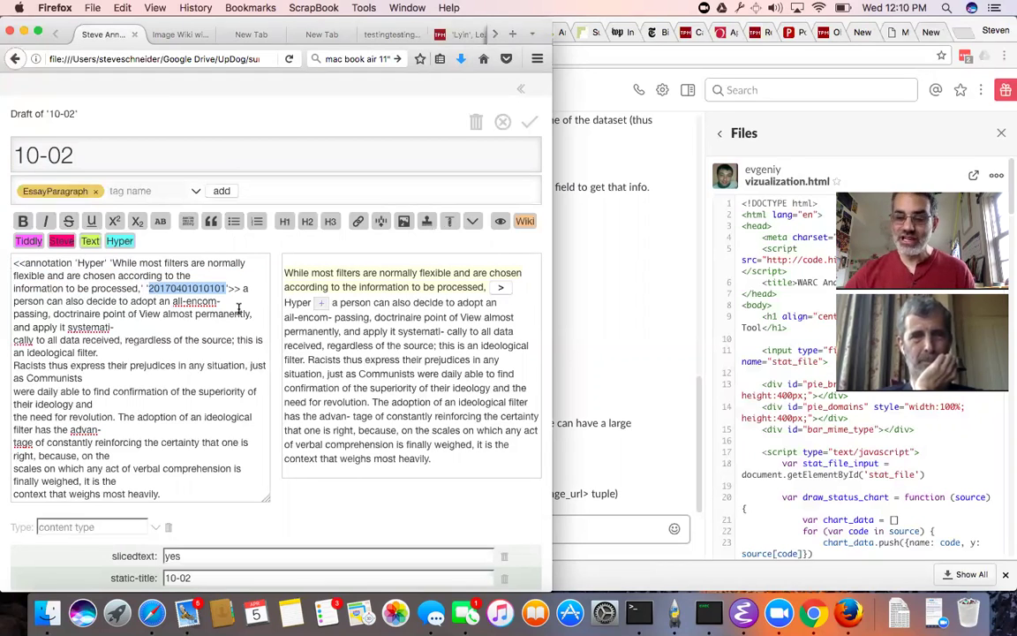
pyautogui.click(240, 284)
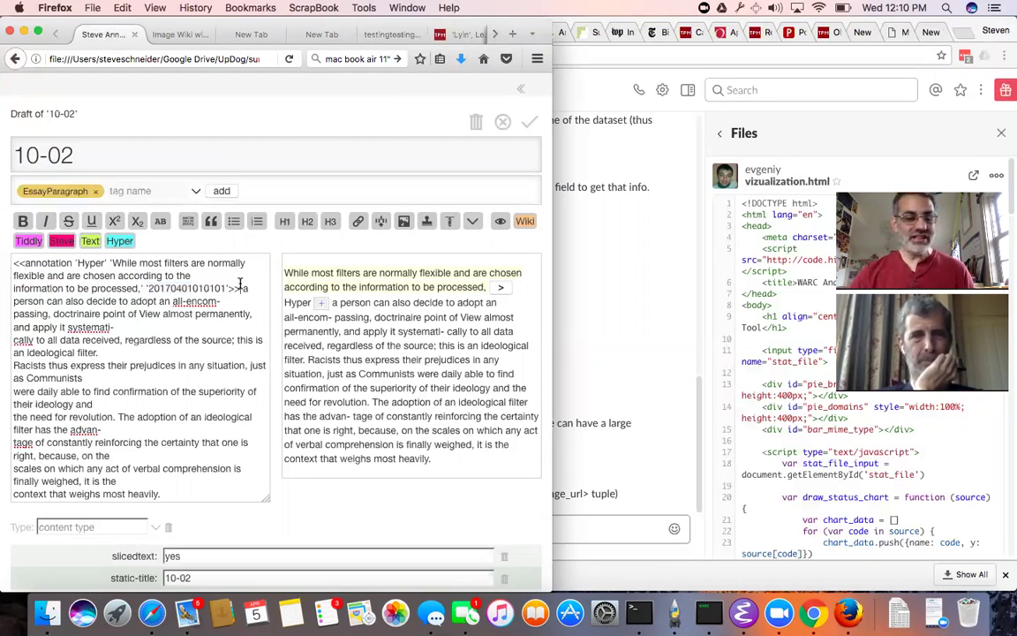
# Step: Create the passage's Hyper annotation tiddler with the text "This illustrates the multiple dimensions of hypertext." and save it
pyautogui.click(500, 291)
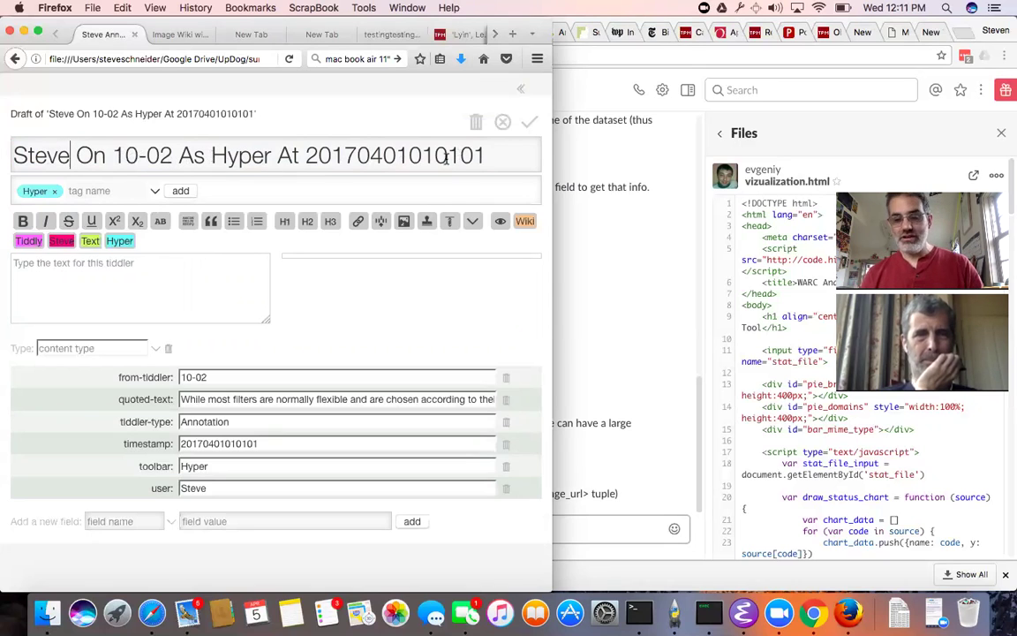
pyautogui.click(141, 267)
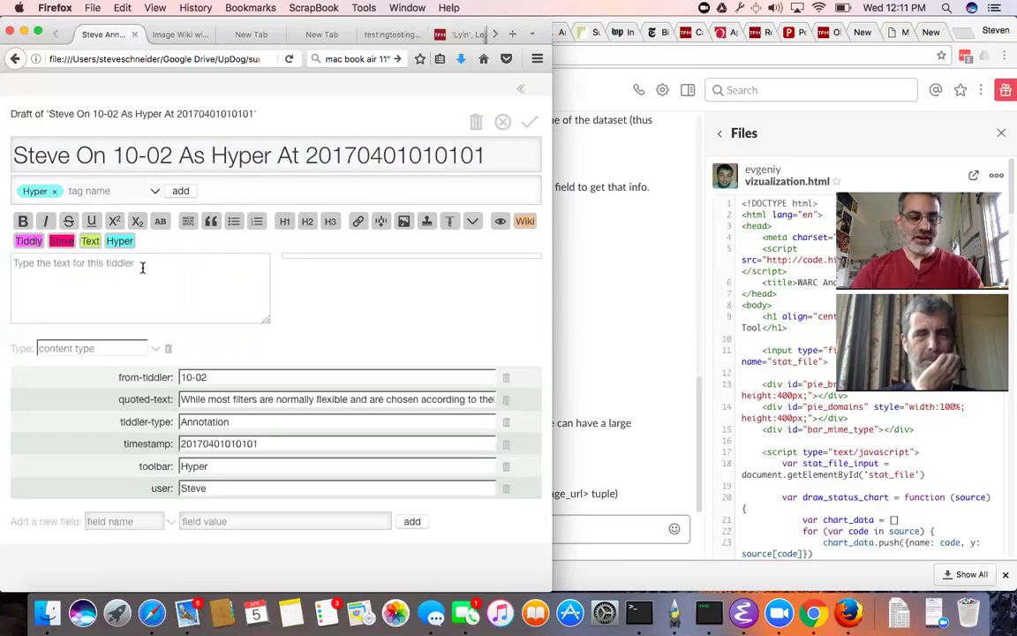
pyautogui.write('This illustr')
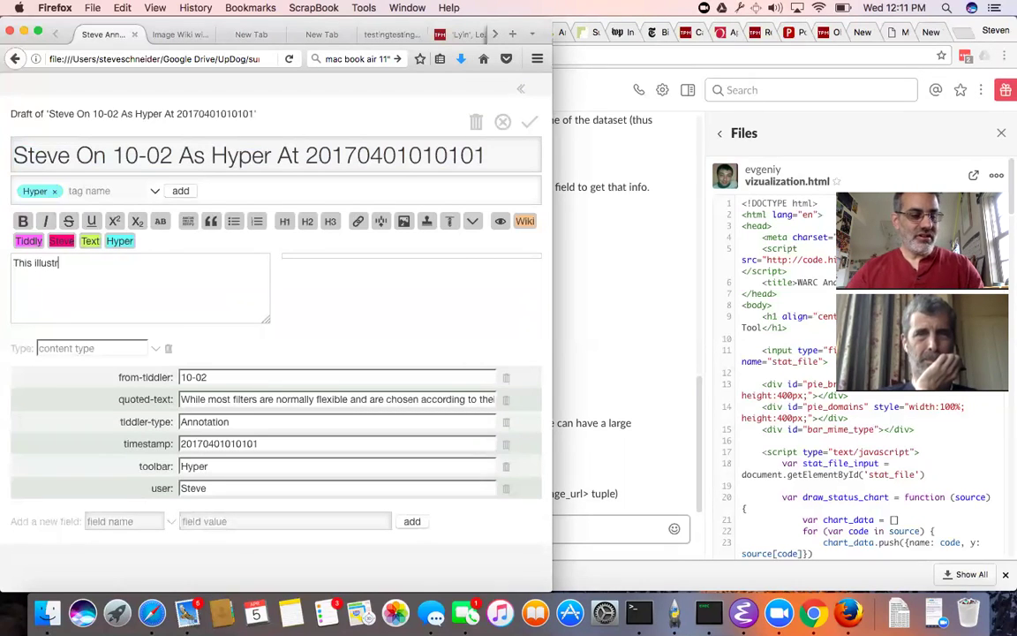
pyautogui.write('ates the multipe ')
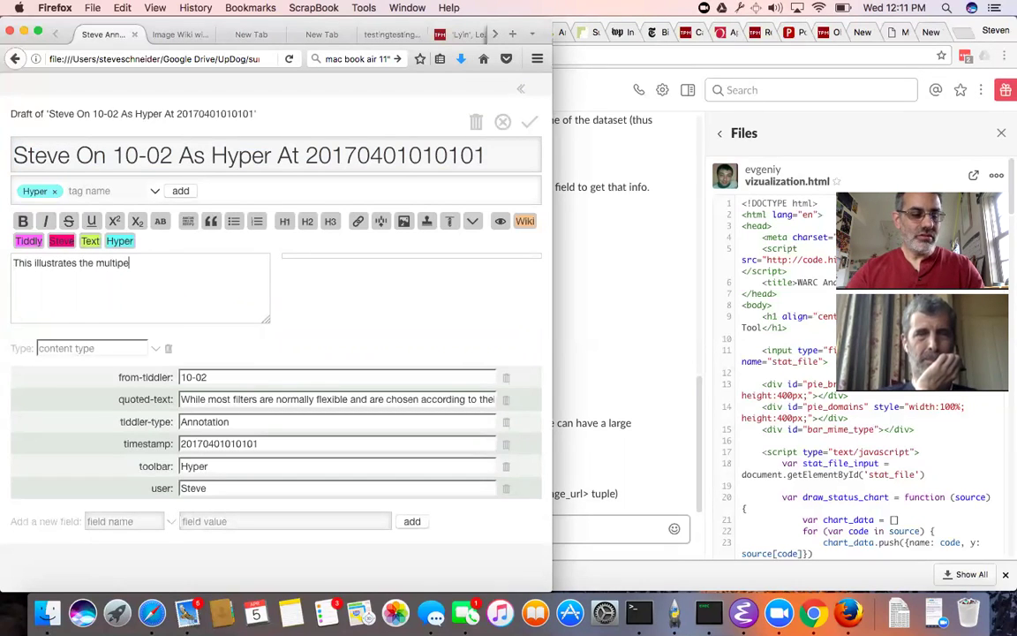
pyautogui.write('al')
pyautogui.press('BackSpace')
pyautogui.press('BackSpace')
pyautogui.press('BackSpace')
pyautogui.press('BackSpace')
pyautogui.press('BackSpace')
pyautogui.press('BackSpace')
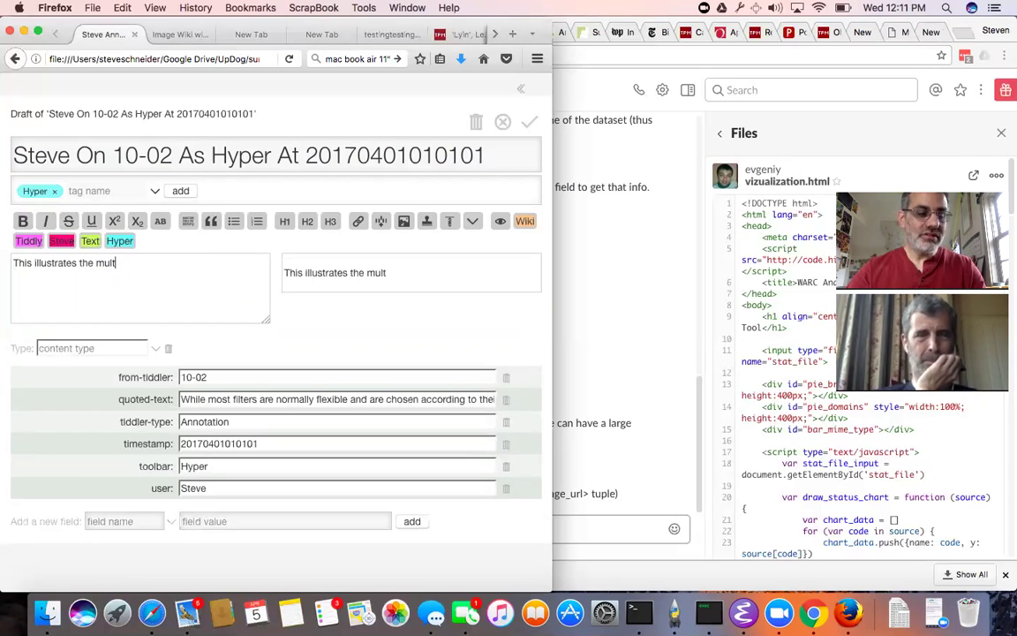
pyautogui.write('iple dimensions of ypert')
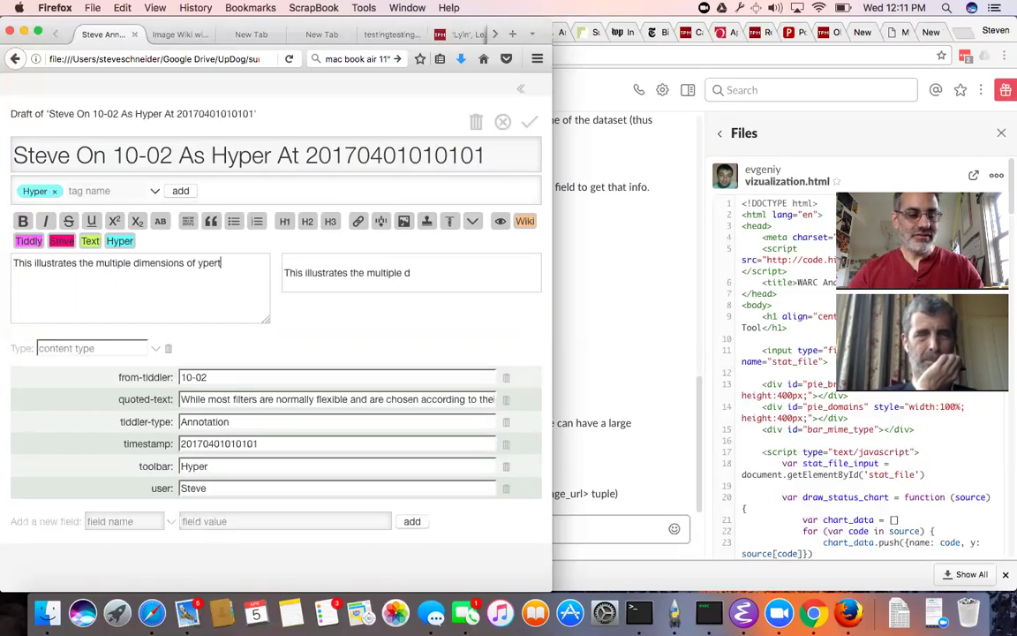
pyautogui.press('BackSpace')
pyautogui.press('BackSpace')
pyautogui.press('BackSpace')
pyautogui.press('BackSpace')
pyautogui.press('BackSpace')
pyautogui.write('hypertext.')
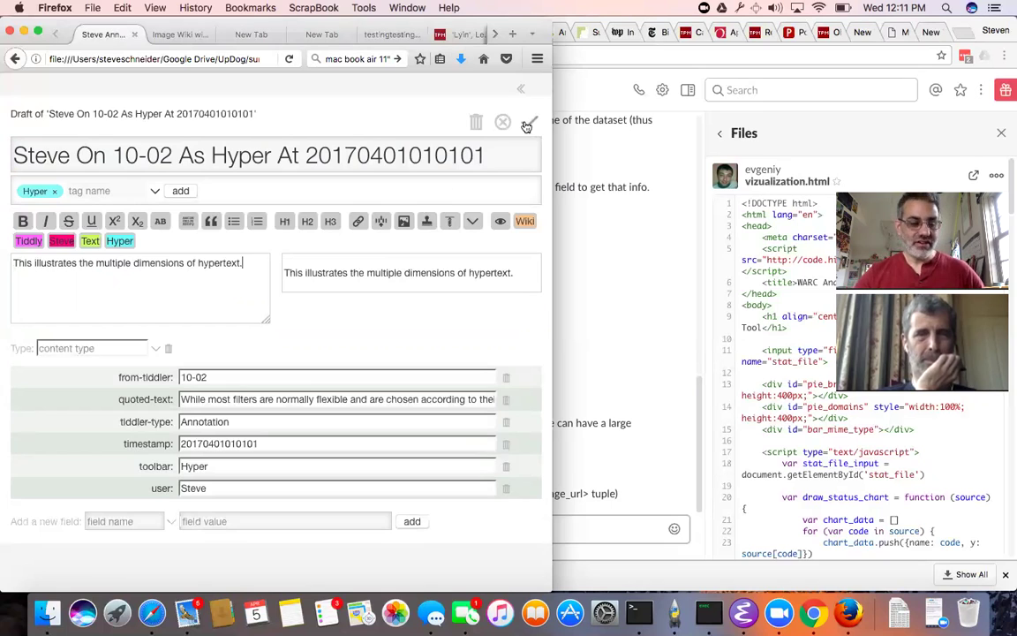
pyautogui.click(528, 124)
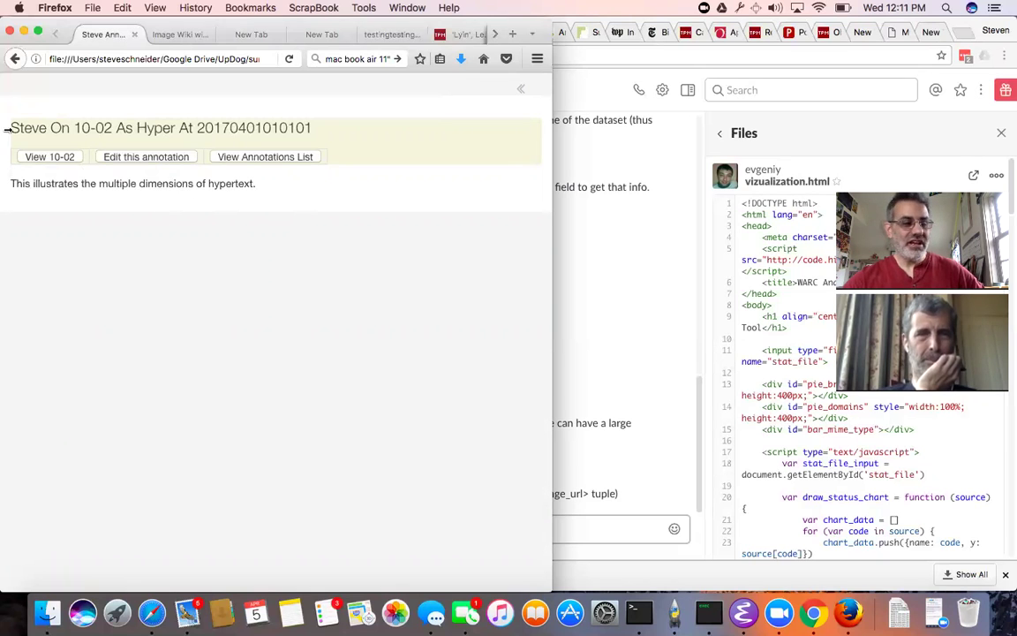
# Step: Return from the saved annotation to paragraph 10-02 and advance to paragraph 10-03
pyautogui.click(46, 157)
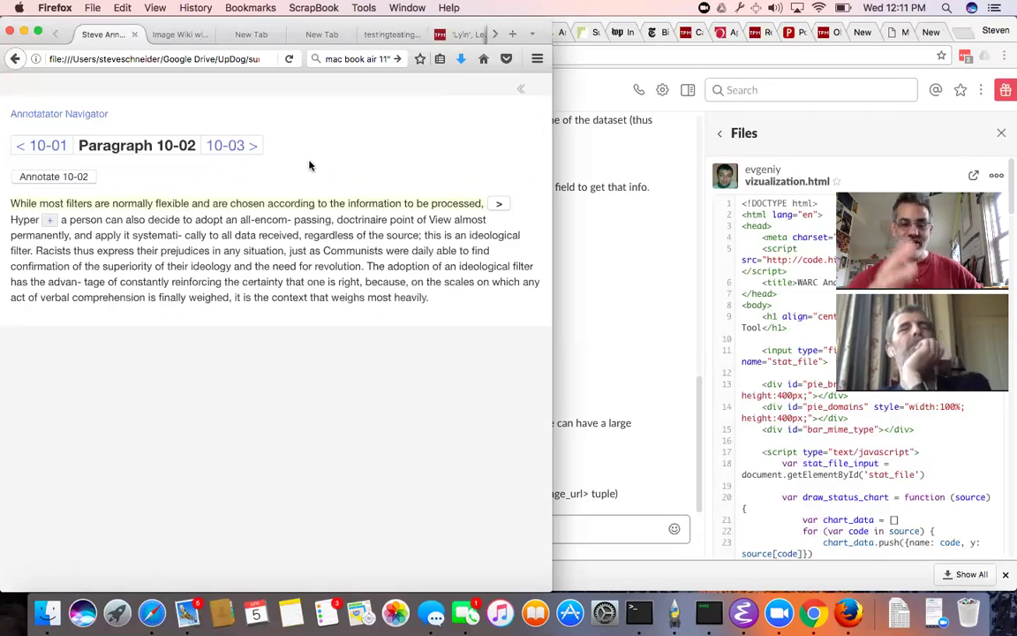
pyautogui.click(236, 149)
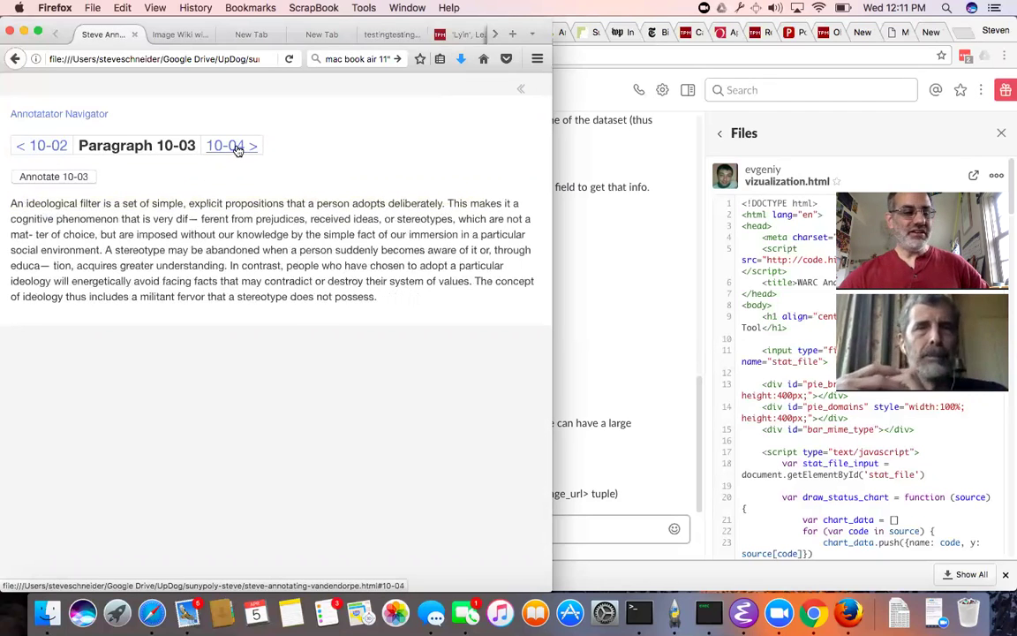
# Step: Go from the Annotatator Navigator to Annotations by Text Hyper Wiki Tiddly and review the quotes and annotations listed there
pyautogui.click(85, 119)
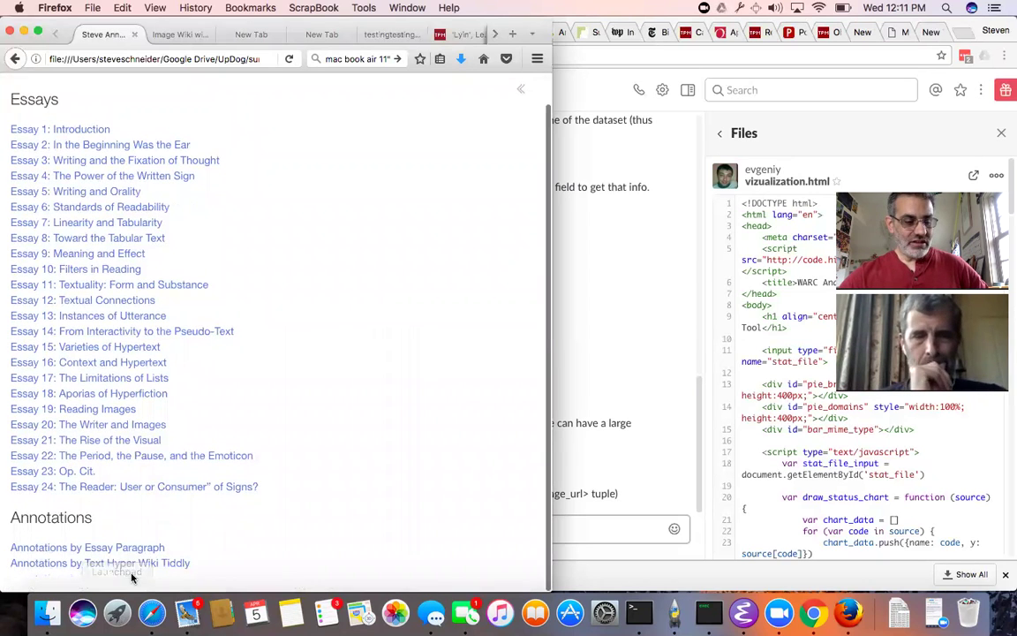
pyautogui.click(140, 565)
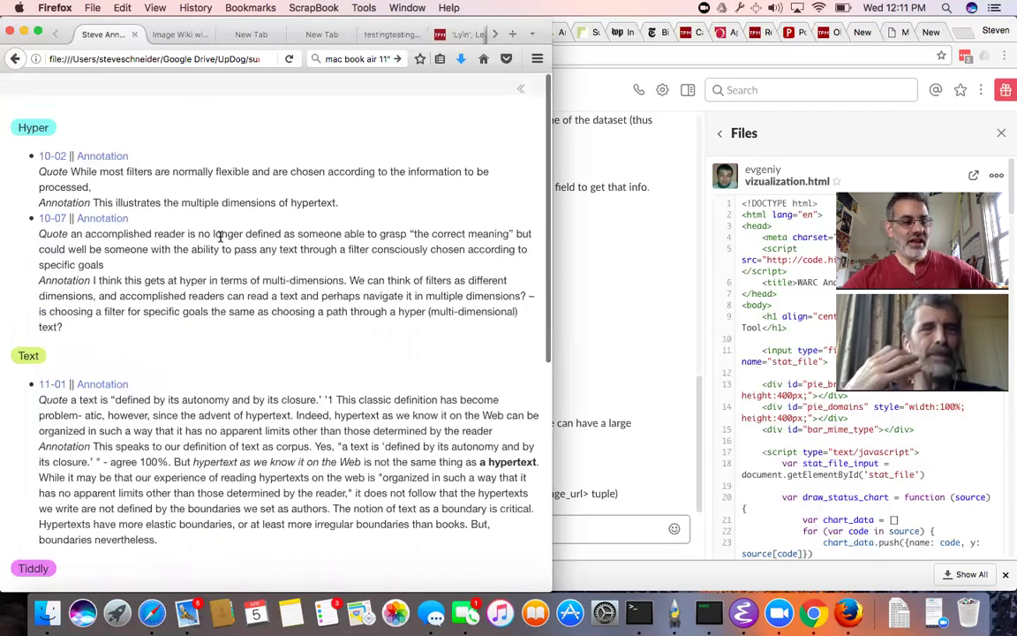
pyautogui.scroll(-8, 221, 242)
pyautogui.scroll(5, 221, 241)
pyautogui.scroll(4, 221, 242)
pyautogui.scroll(-9, 221, 242)
pyautogui.scroll(8, 220, 242)
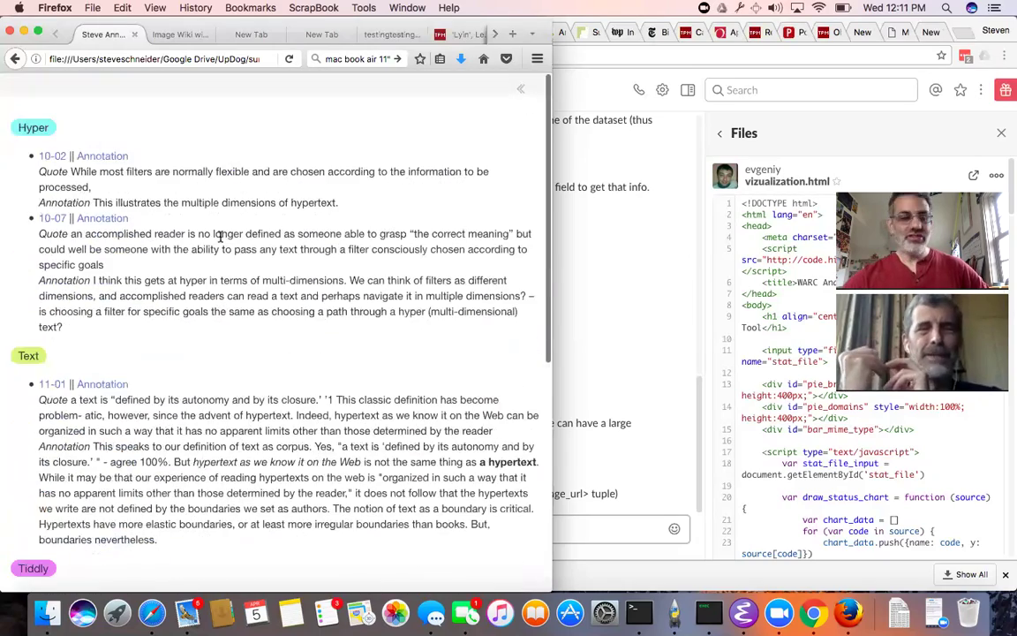
# Step: Reveal the sidebar and set tiddler titles, subtitles and tags all to Show
pyautogui.click(521, 92)
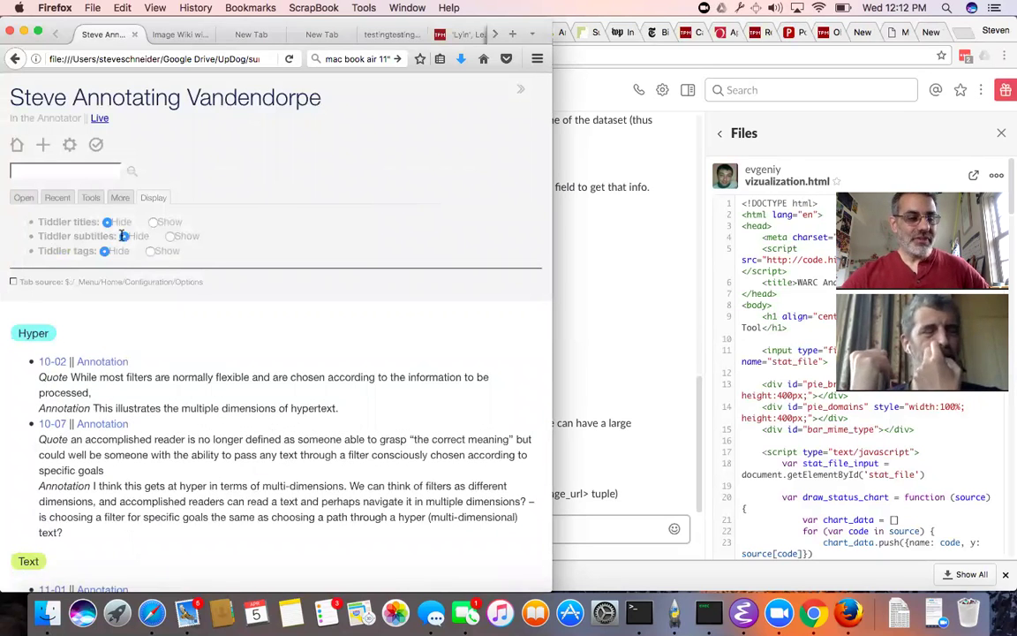
pyautogui.click(155, 223)
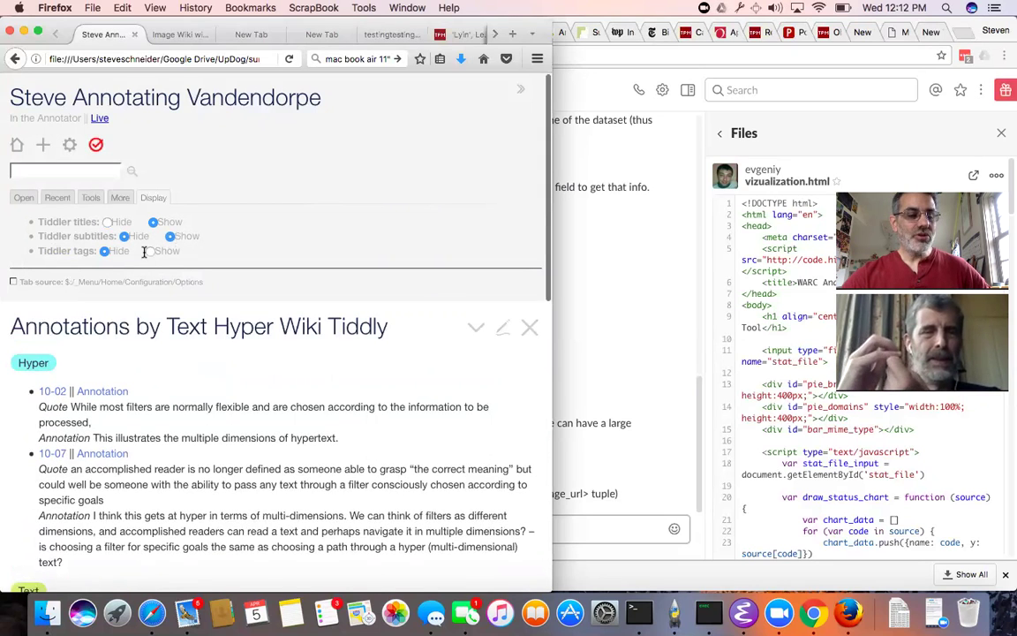
pyautogui.click(171, 236)
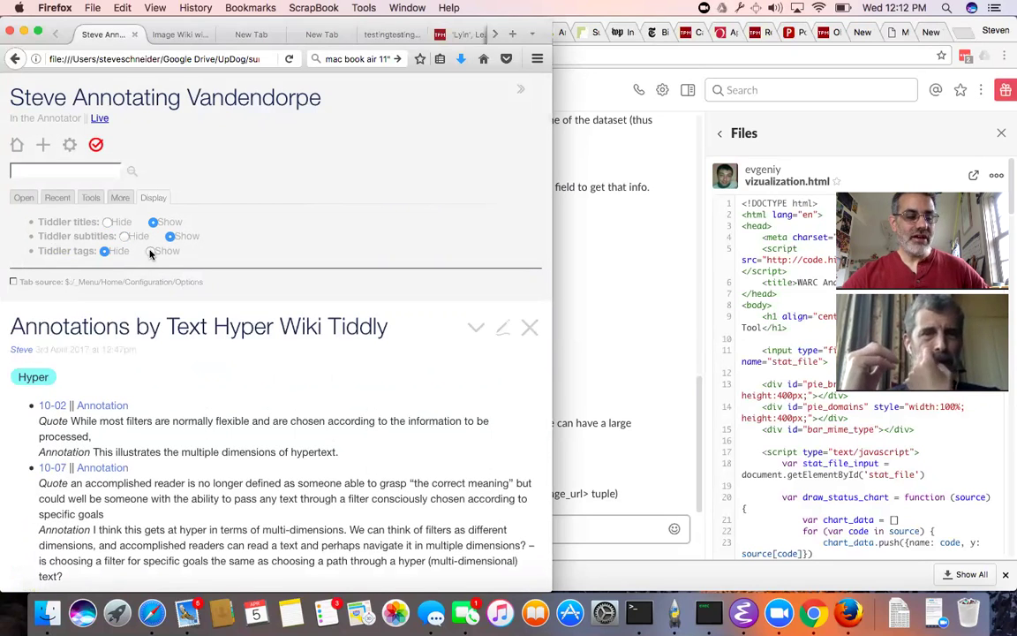
pyautogui.click(150, 252)
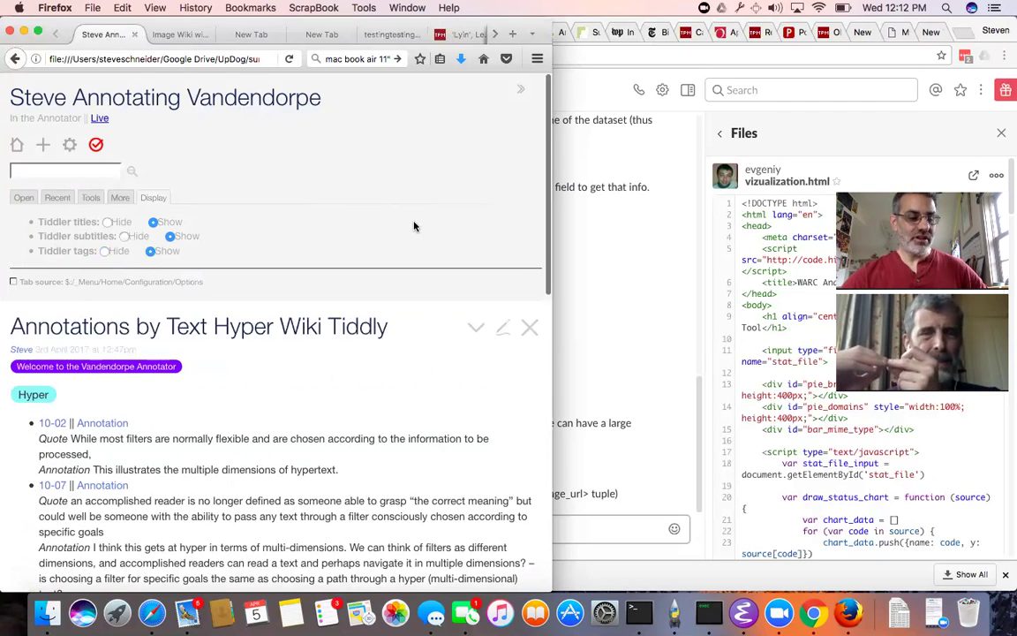
# Step: Clone the Annotations by Text Hyper Wiki Tiddly tiddler and save the copy as "Annotations by Text Hyper Wiki Tiddly 1"
pyautogui.scroll(-3, 414, 227)
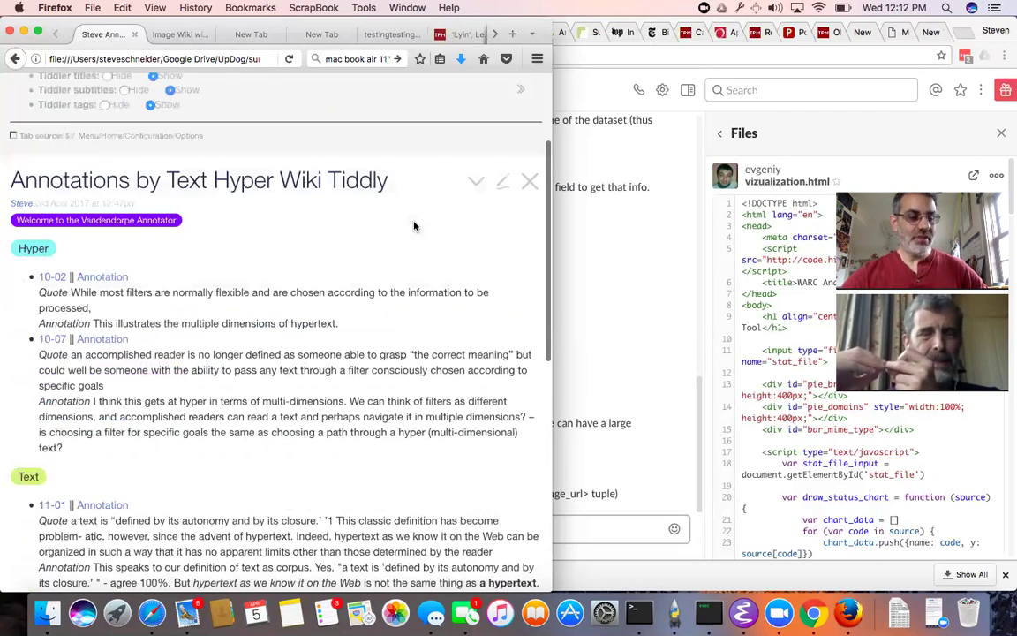
pyautogui.click(475, 187)
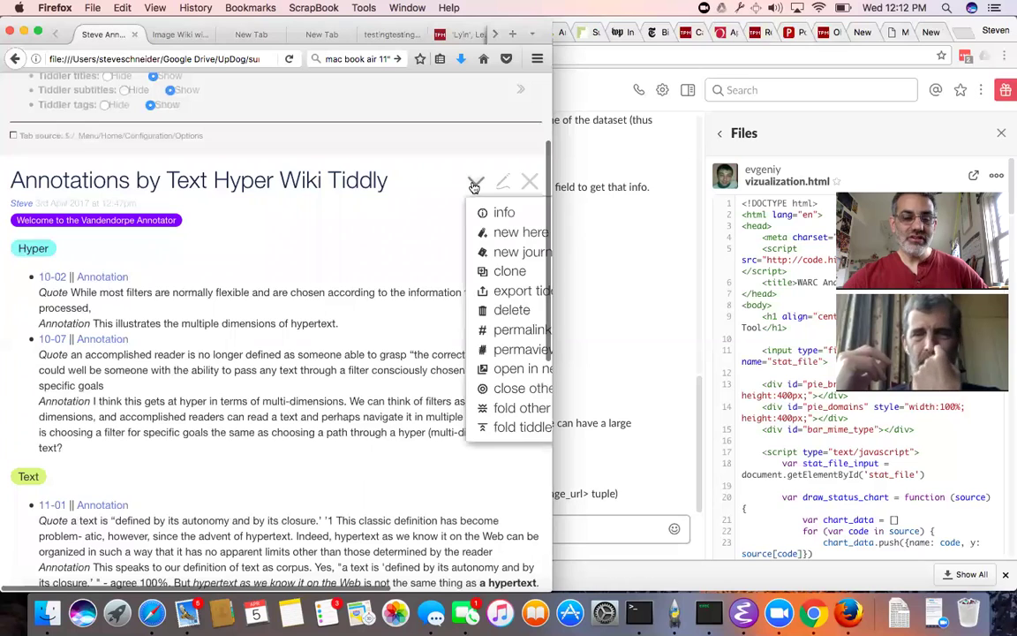
pyautogui.click(484, 274)
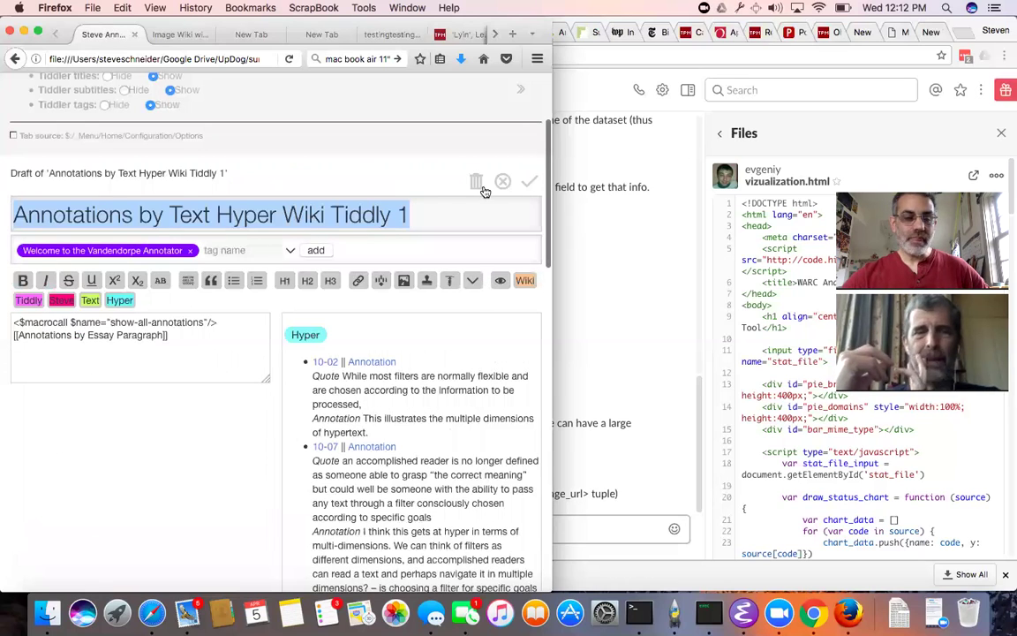
pyautogui.click(524, 189)
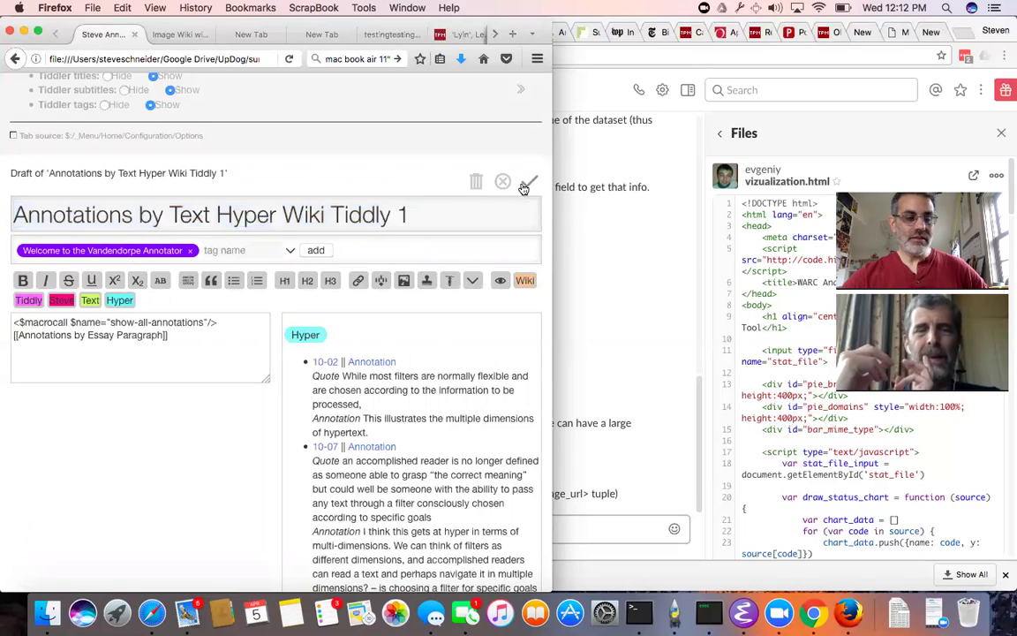
pyautogui.click(527, 183)
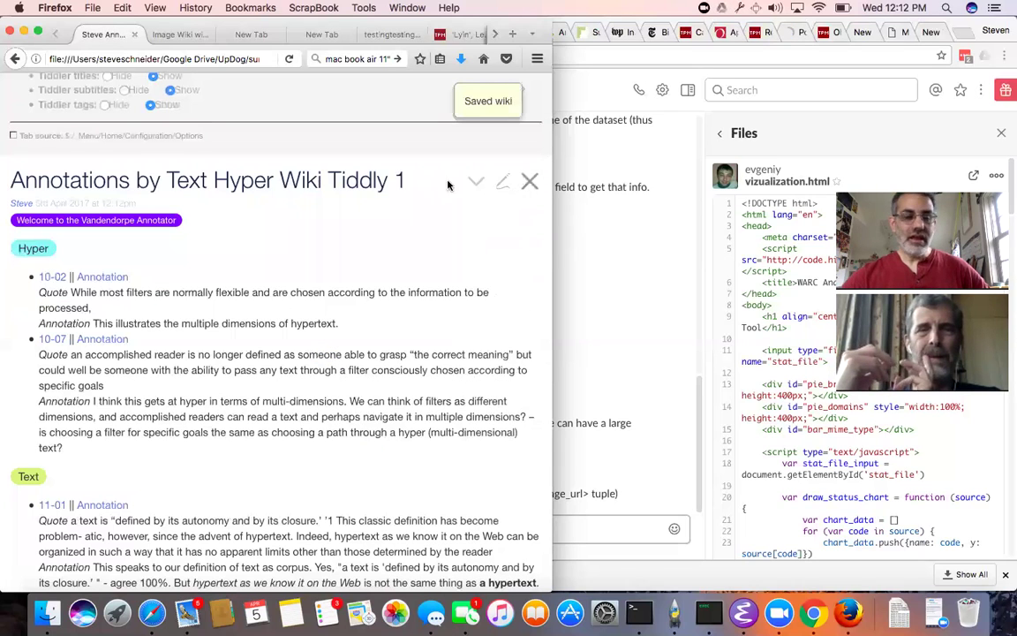
# Step: Examine the show-all-annotations macro call in the cloned tiddler's source and leave the editor
pyautogui.click(500, 186)
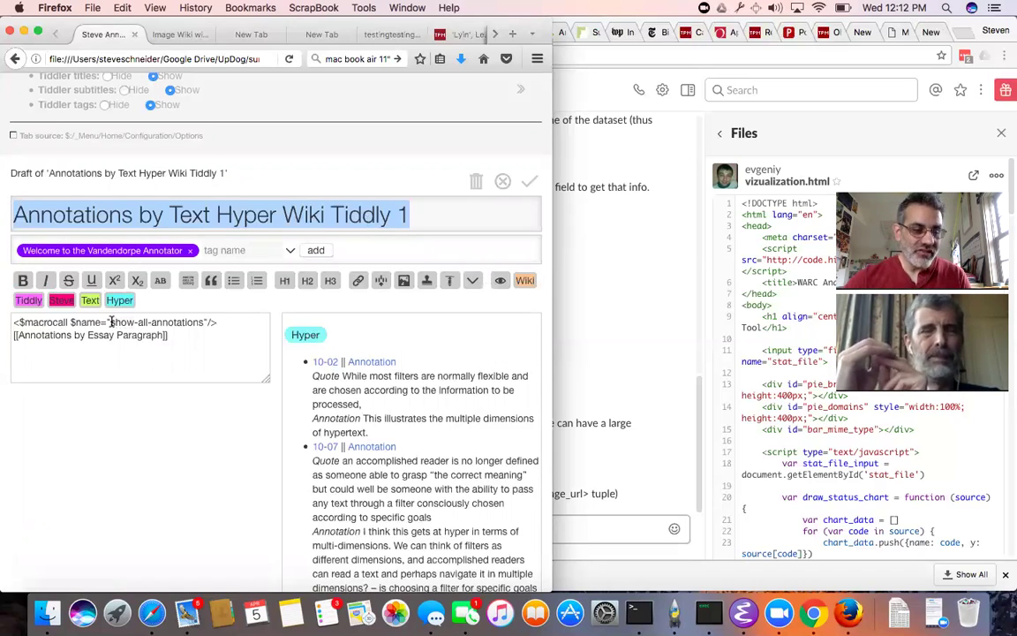
pyautogui.moveTo(110, 323); pyautogui.dragTo(204, 322)
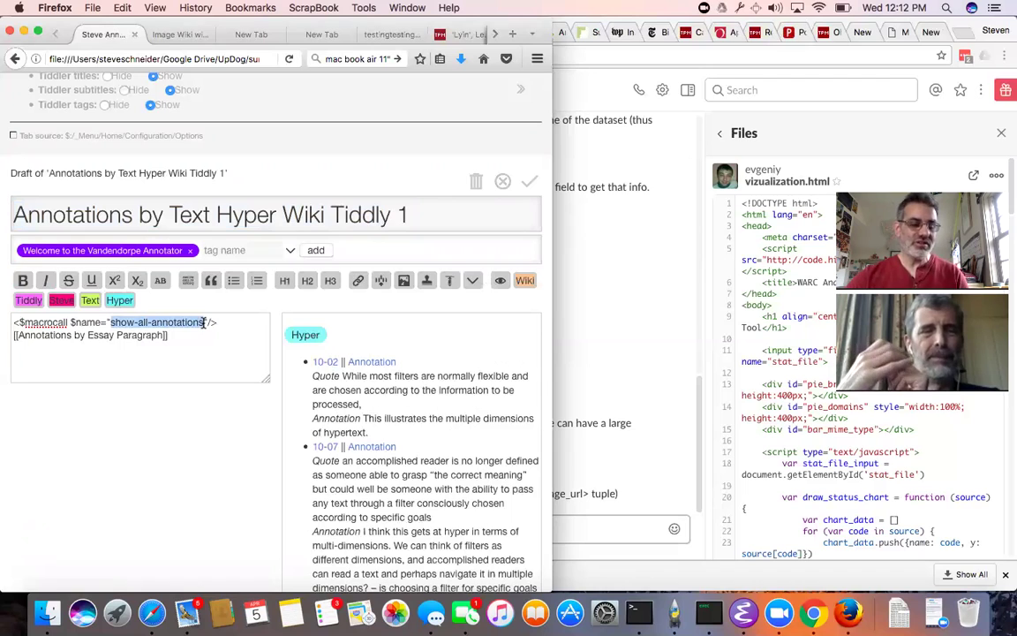
pyautogui.click(528, 182)
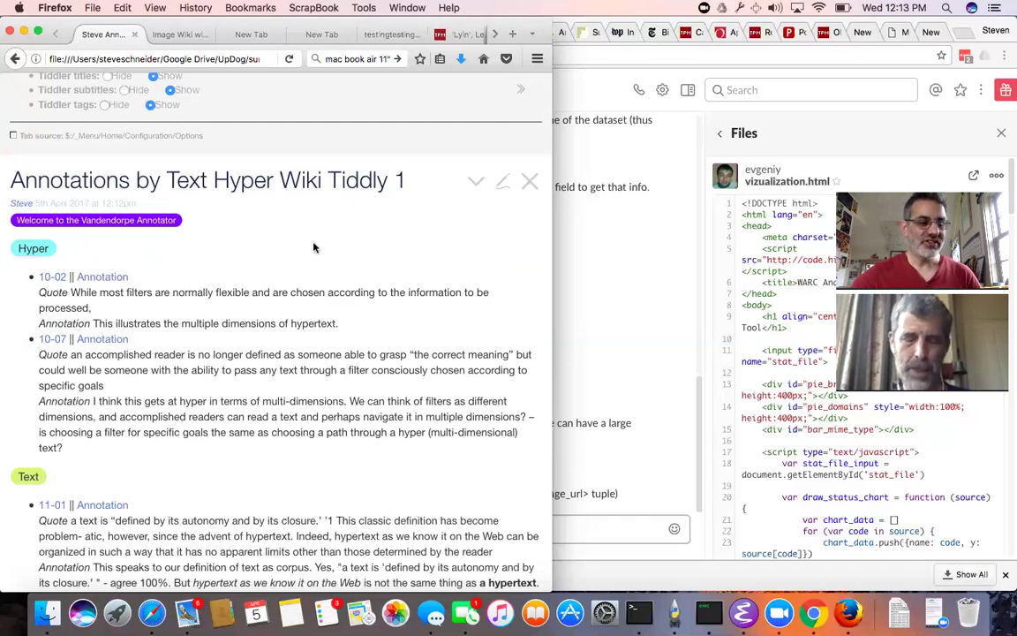
# Step: Examine the list of tiddlers tagged "Welcome to the Vandendorpe Annotator"
pyautogui.click(169, 225)
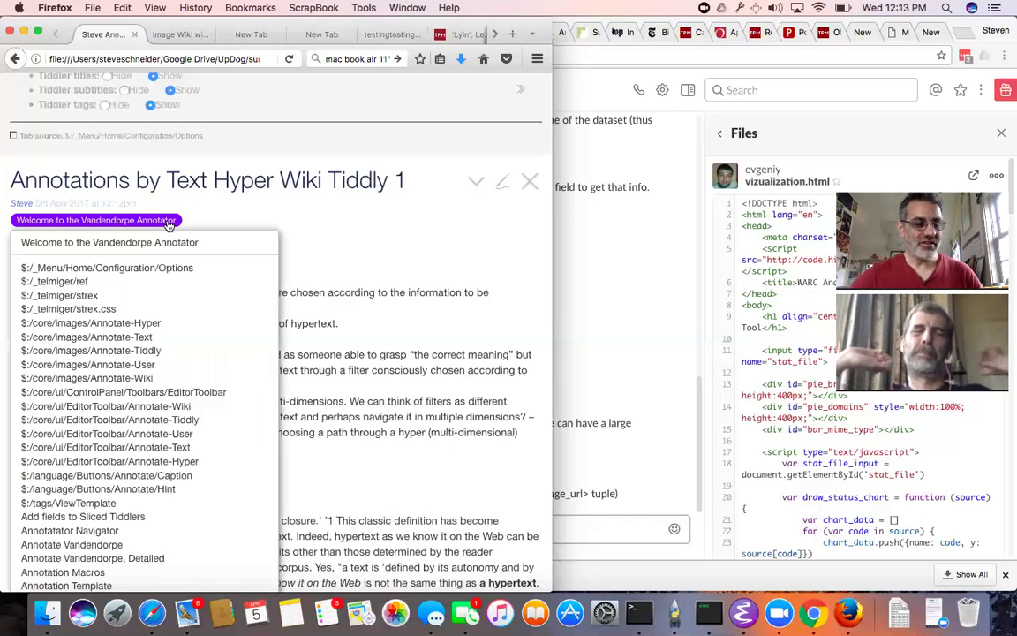
pyautogui.scroll(-4, 386, 244)
pyautogui.scroll(-2, 389, 249)
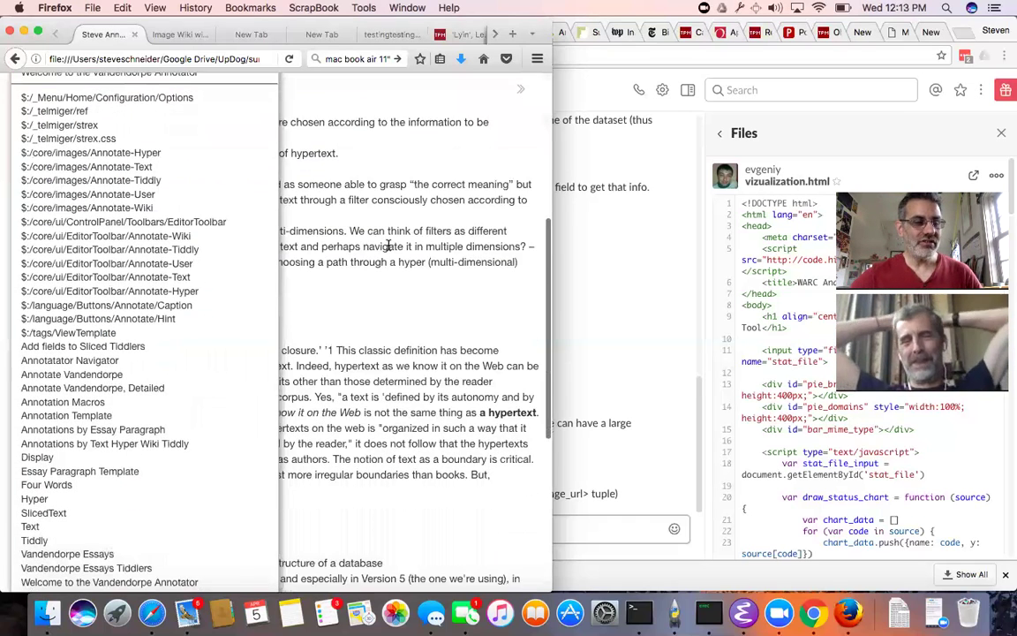
pyautogui.scroll(-2, 389, 249)
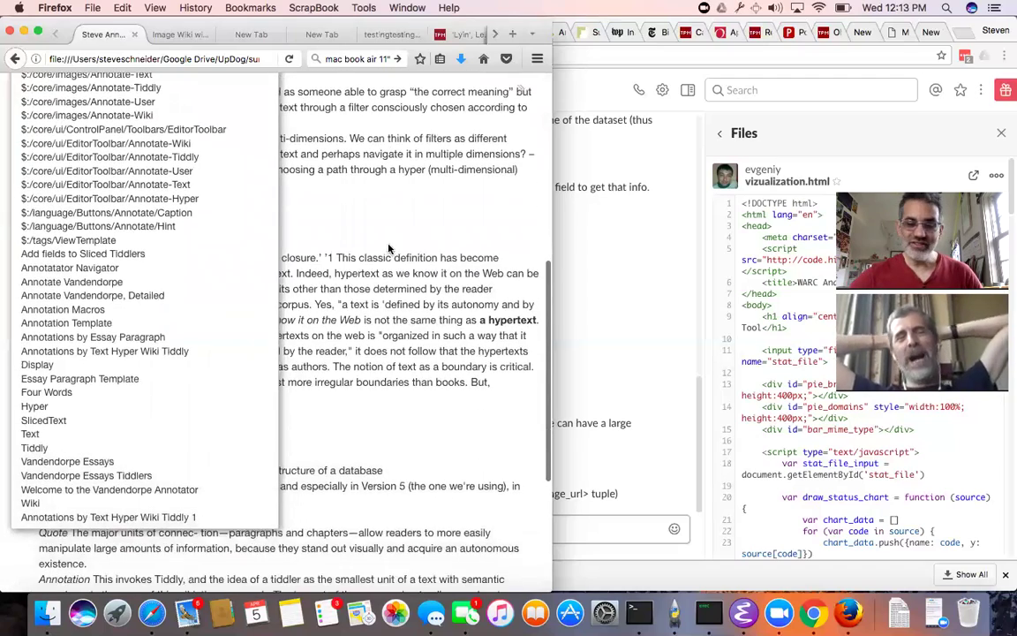
pyautogui.scroll(3, 388, 249)
pyautogui.scroll(1, 389, 247)
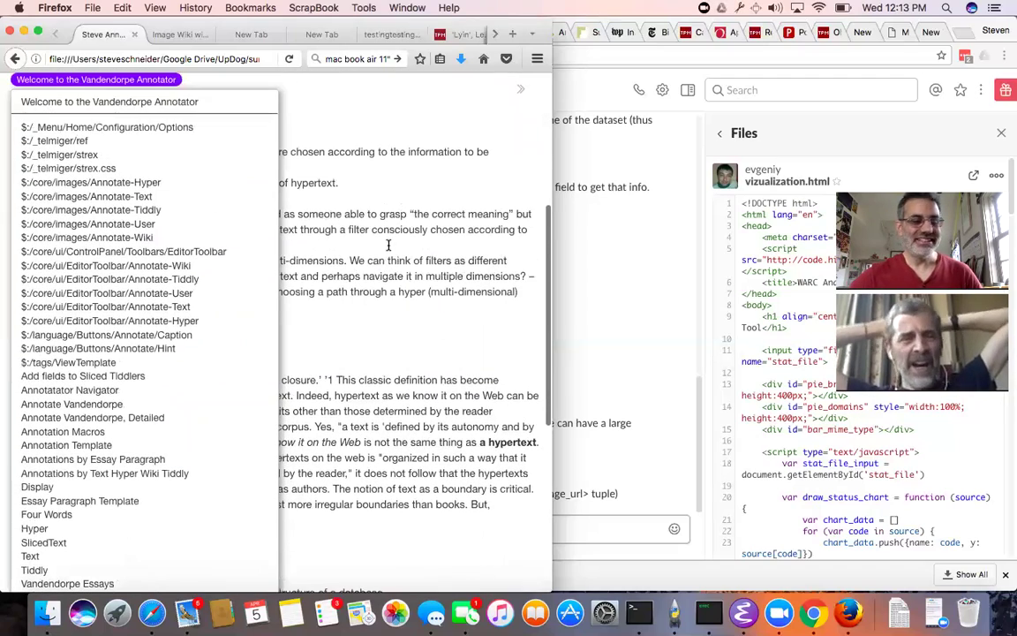
# Step: Open $:/core/ui/EditorToolbar/Annotate-Wiki, inspect its macro code and fields in the editor, and close the draft
pyautogui.click(148, 265)
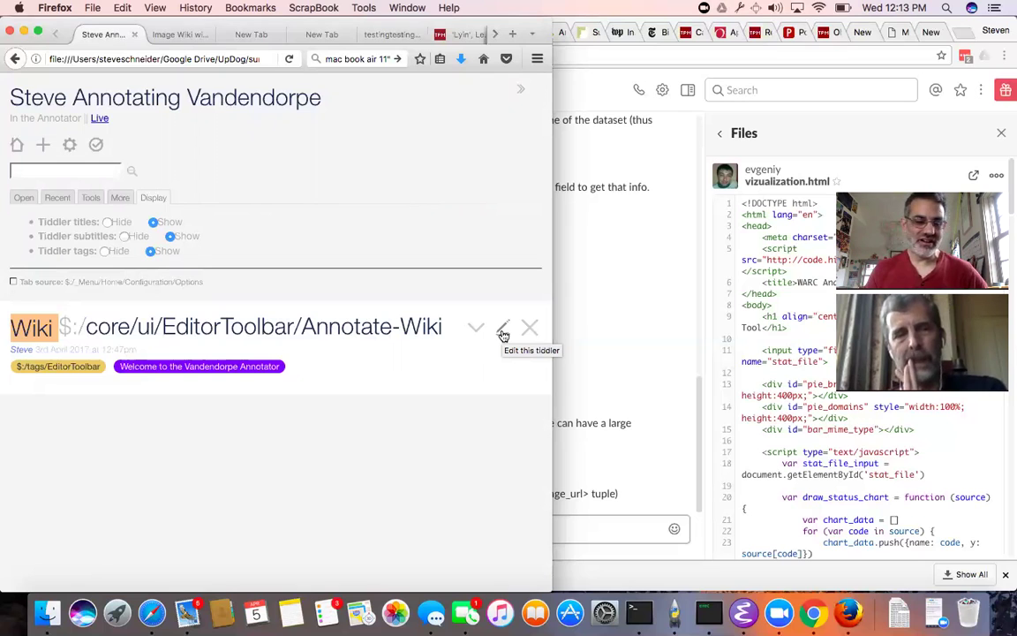
pyautogui.click(502, 333)
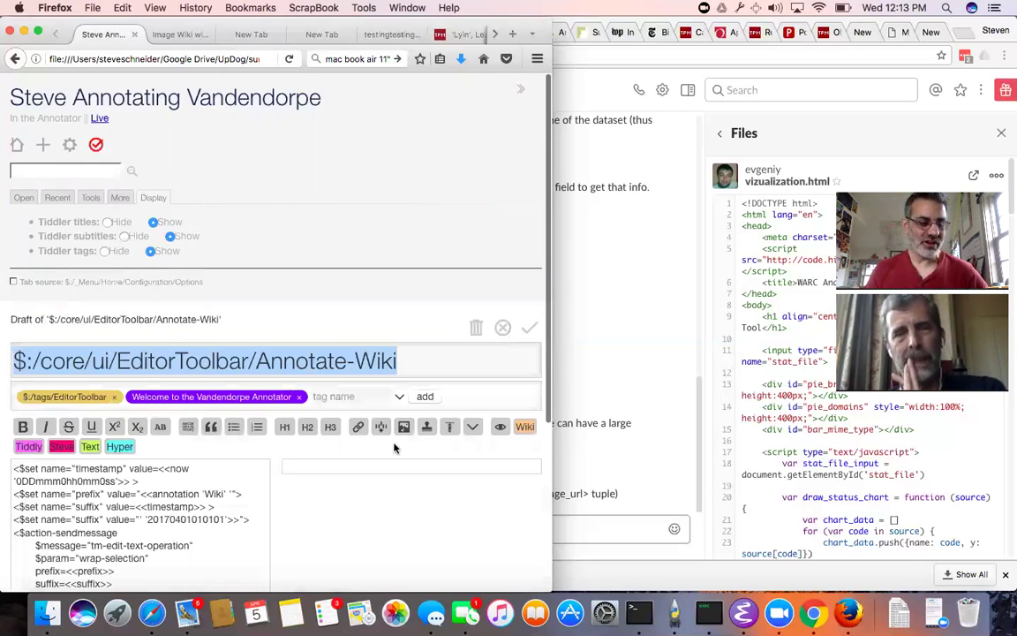
pyautogui.scroll(-3, 395, 448)
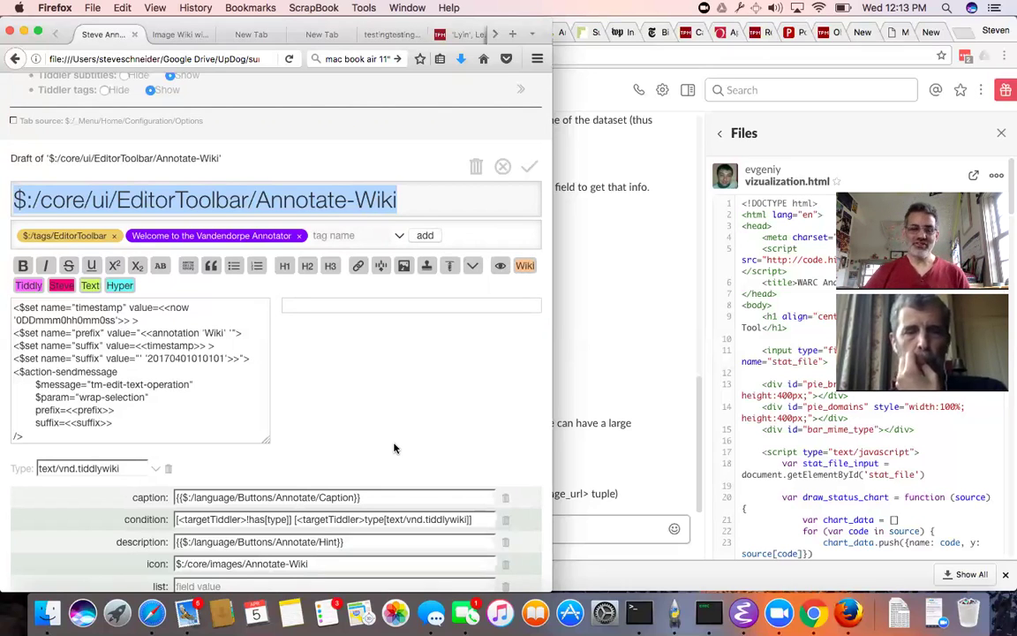
pyautogui.click(616, 275)
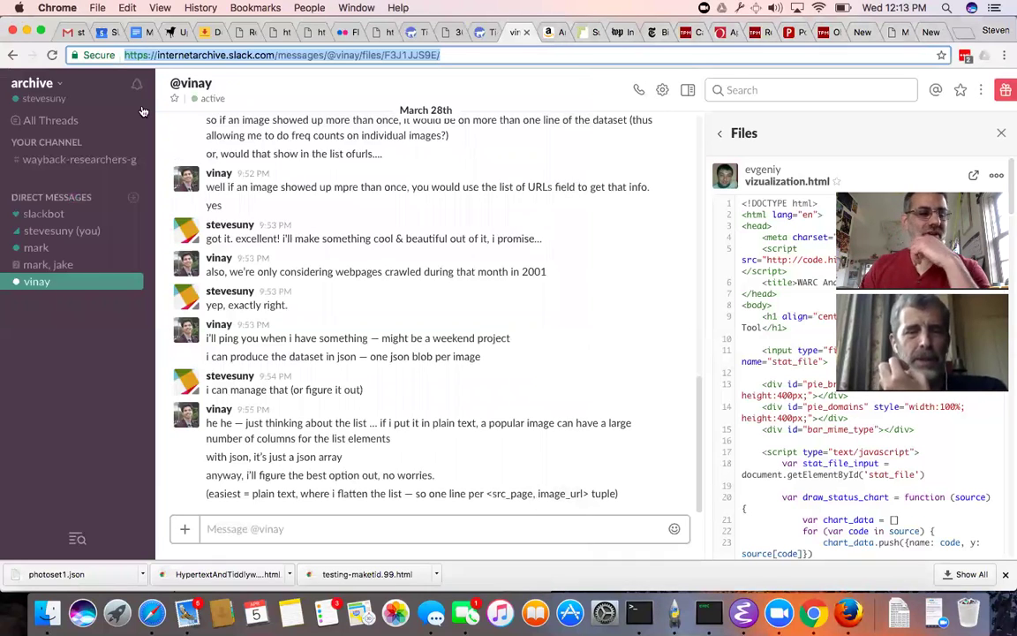
pyautogui.press('super+Tab')
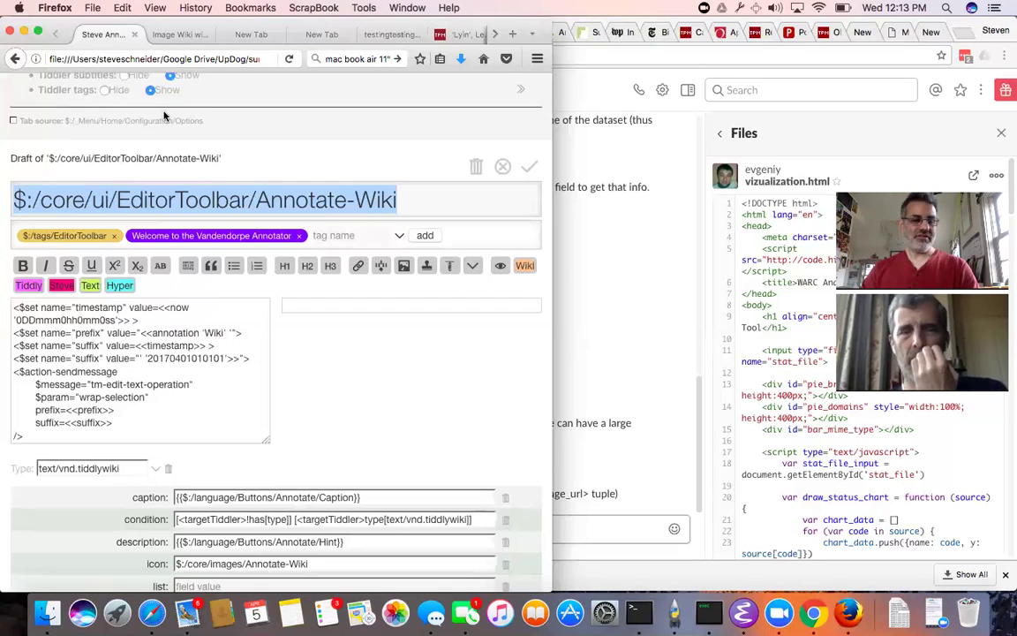
pyautogui.click(451, 150)
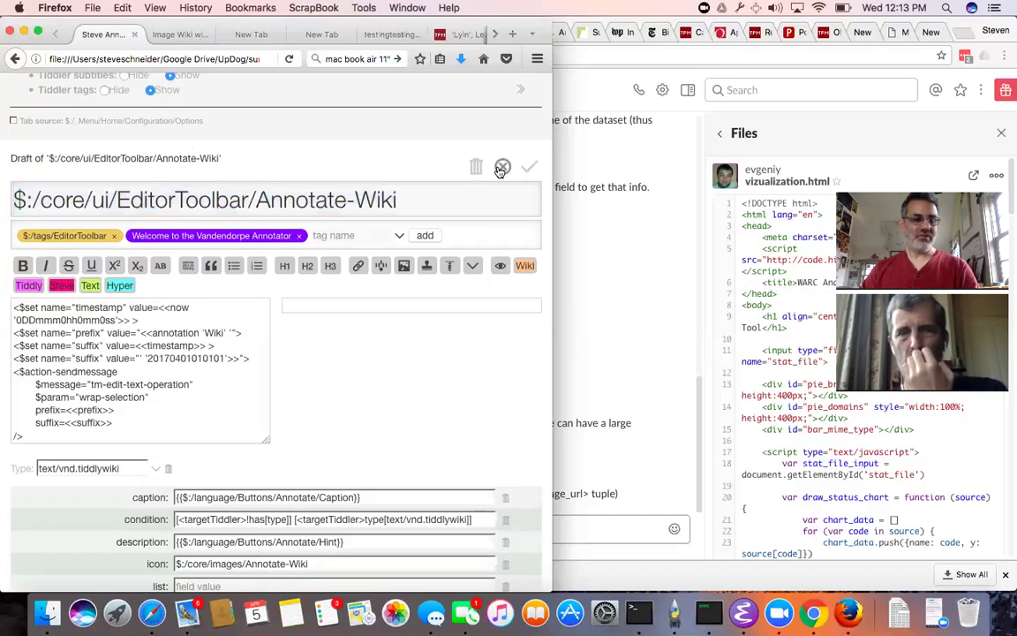
pyautogui.click(529, 166)
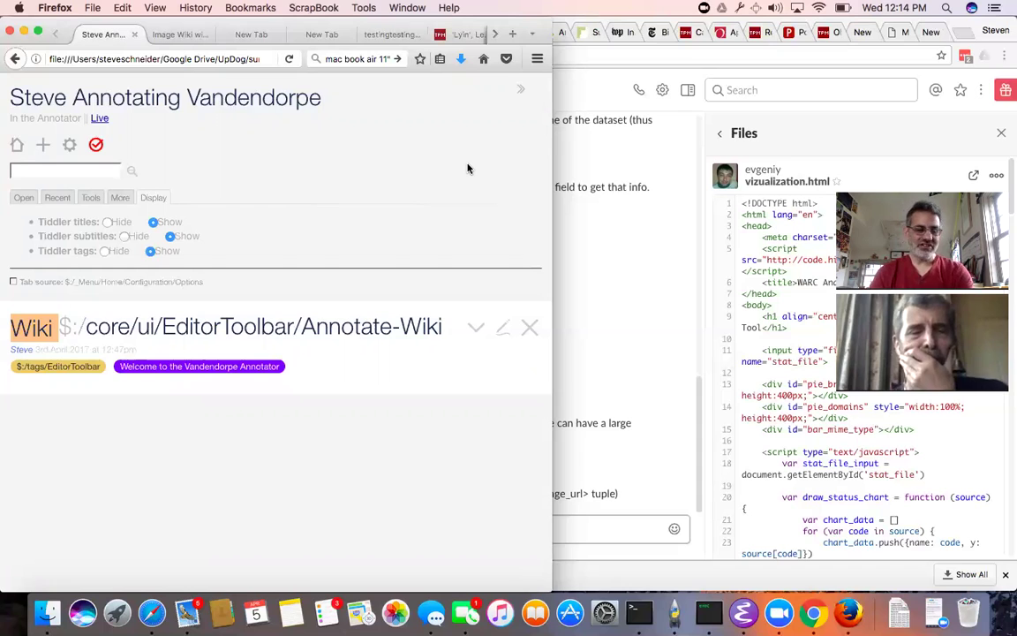
# Step: Widen the browser window and open the Hyper annotation on 10-02 from the recent tiddlers
pyautogui.click(59, 198)
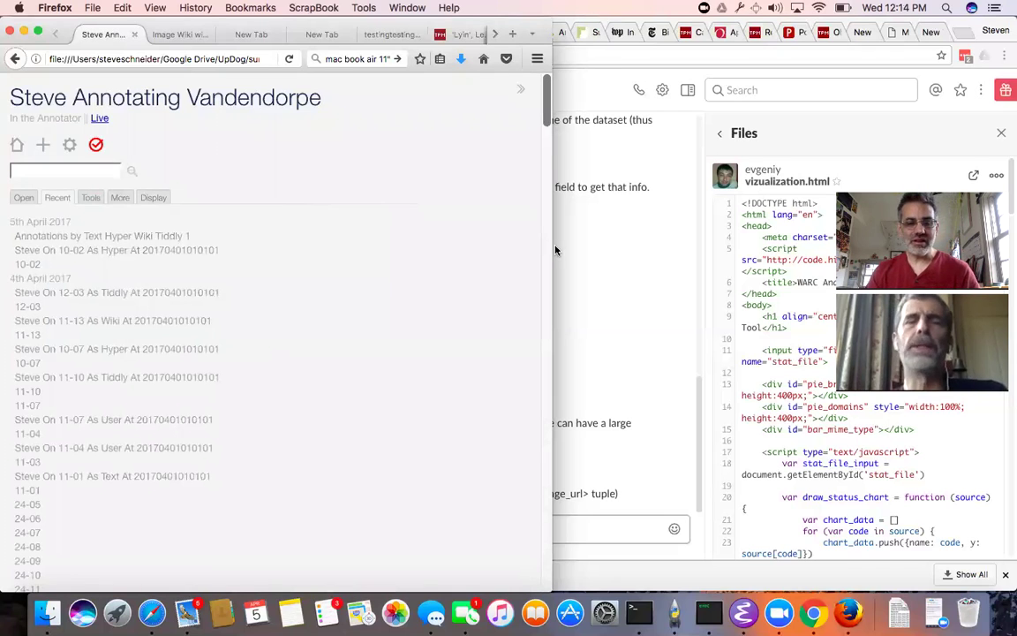
pyautogui.moveTo(550, 246); pyautogui.dragTo(955, 243)
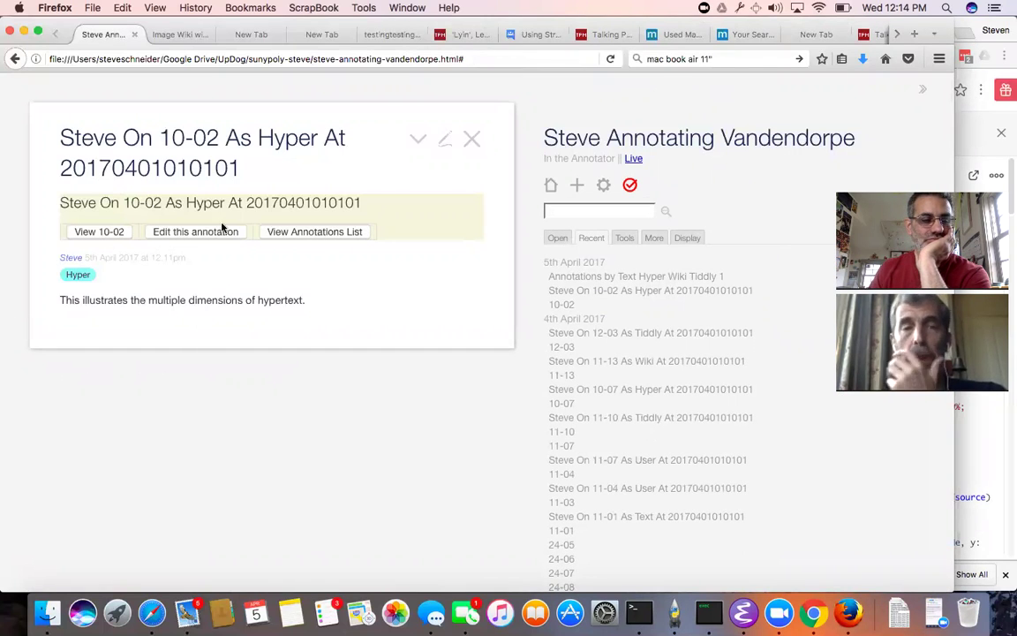
# Step: Open the annotations list and review the entries grouped under each tag, including the tiddlers tagged Hyper
pyautogui.click(298, 232)
pyautogui.click(166, 373)
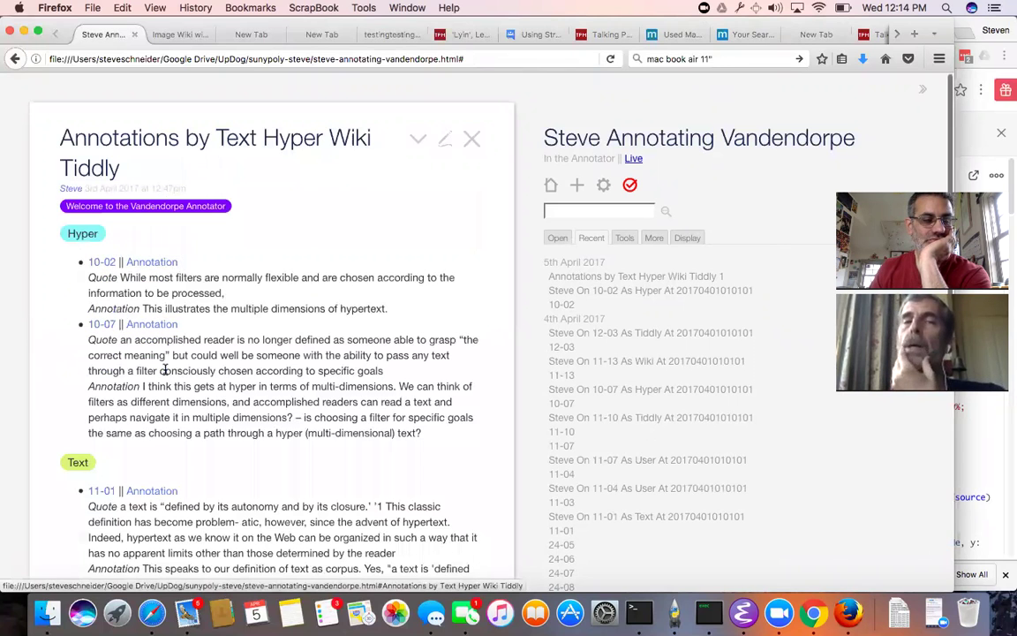
pyautogui.scroll(-8, 353, 344)
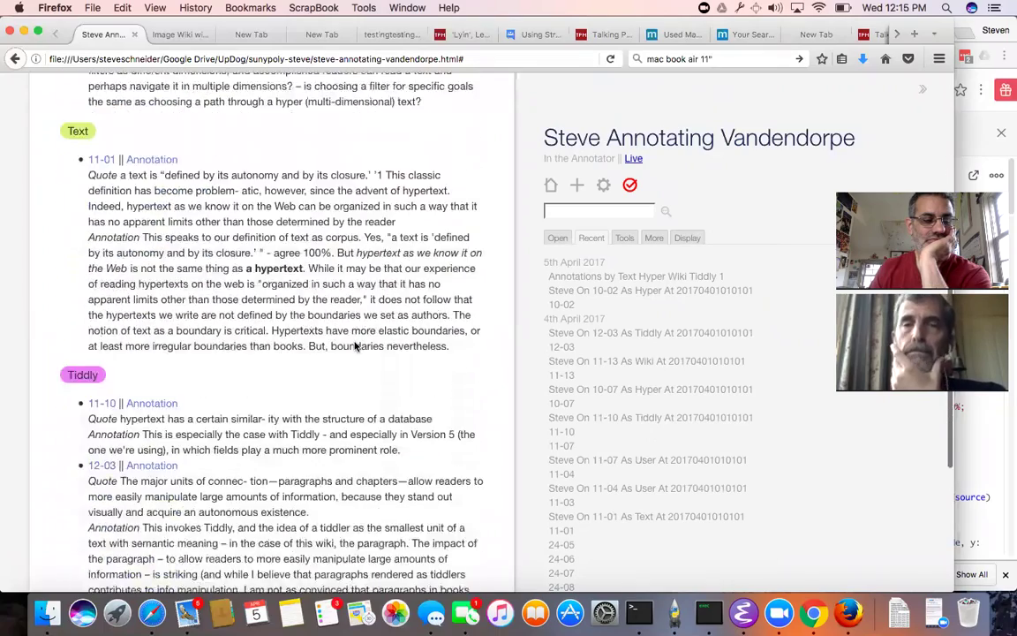
pyautogui.scroll(-1, 354, 346)
pyautogui.scroll(-2, 354, 346)
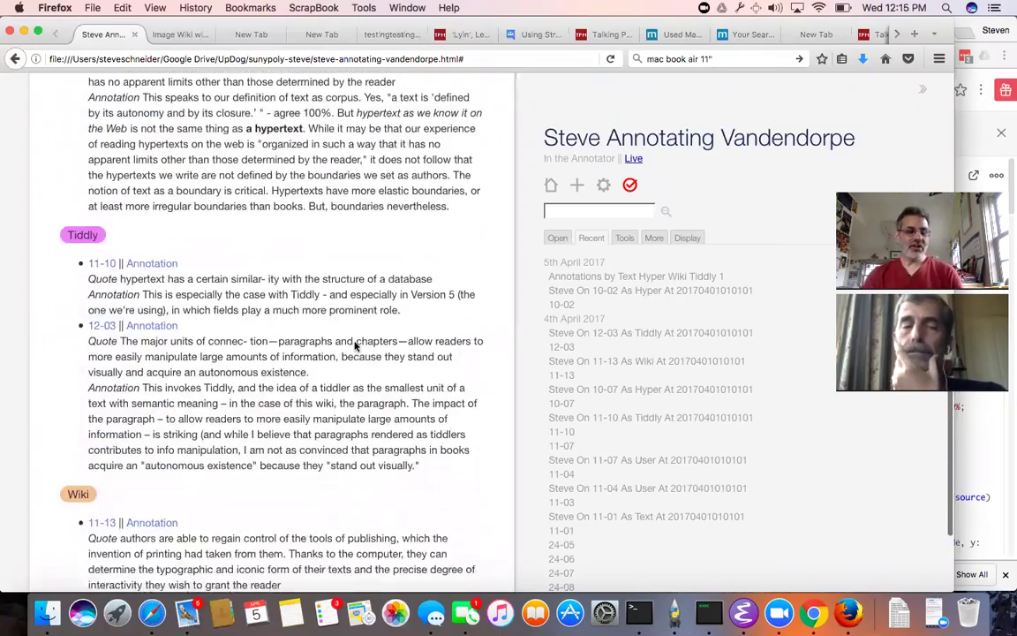
pyautogui.scroll(5, 354, 346)
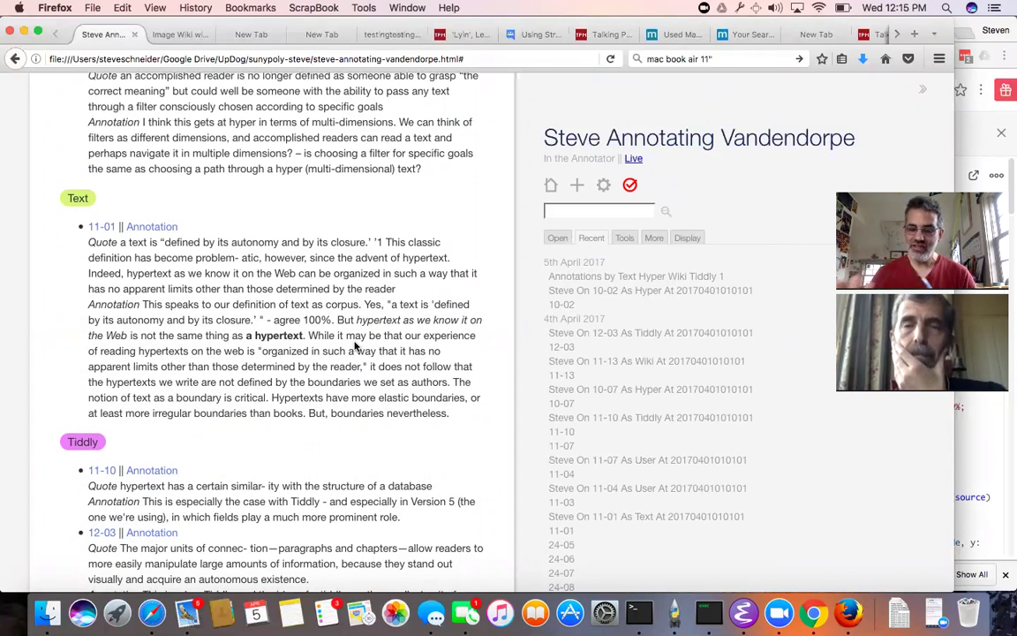
pyautogui.scroll(4, 356, 346)
pyautogui.scroll(1, 356, 346)
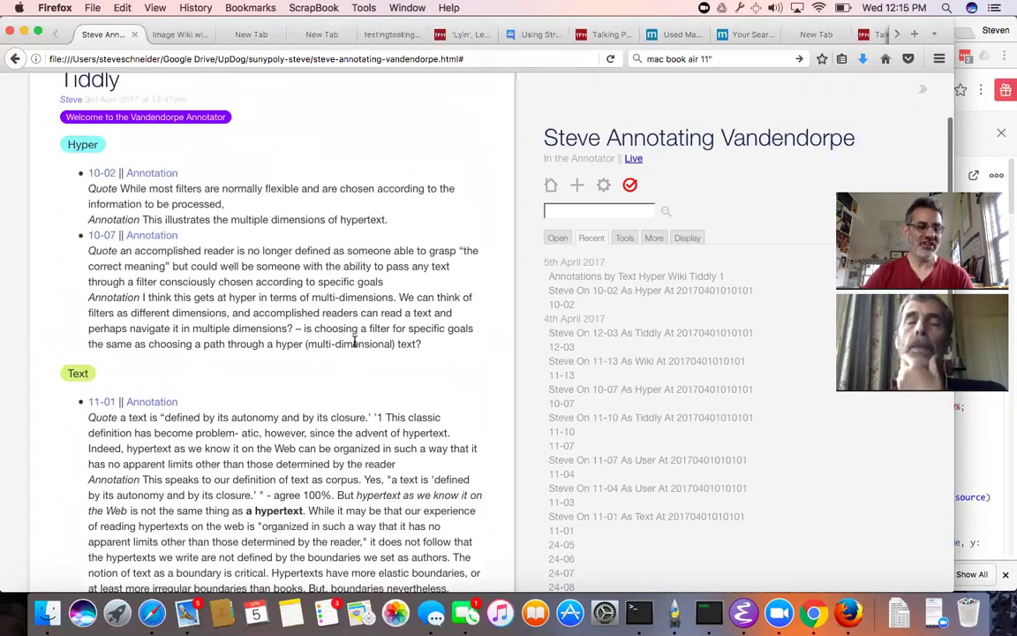
pyautogui.click(84, 145)
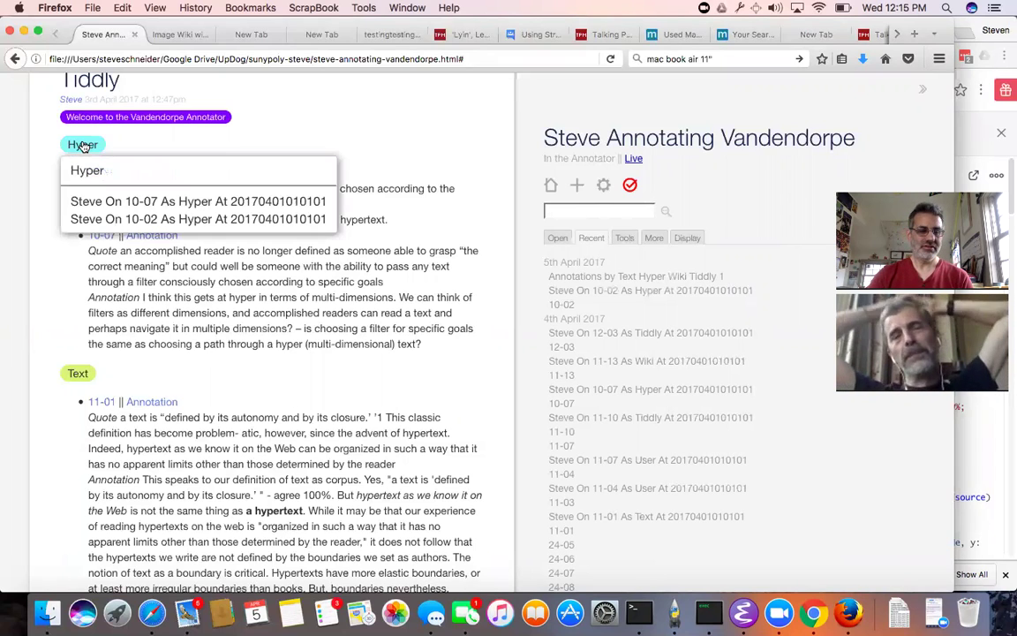
pyautogui.click(343, 157)
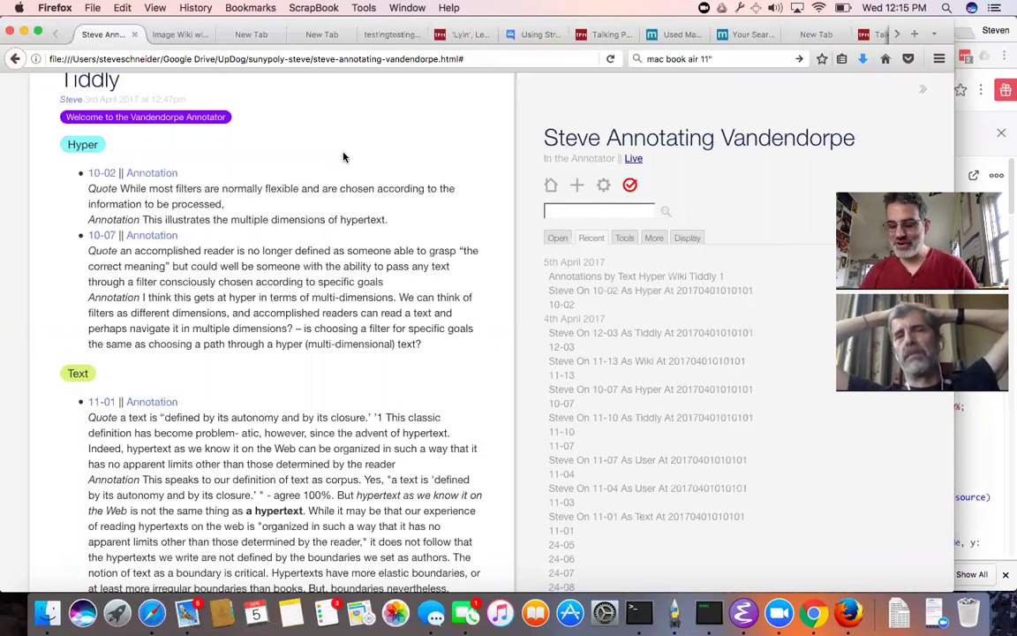